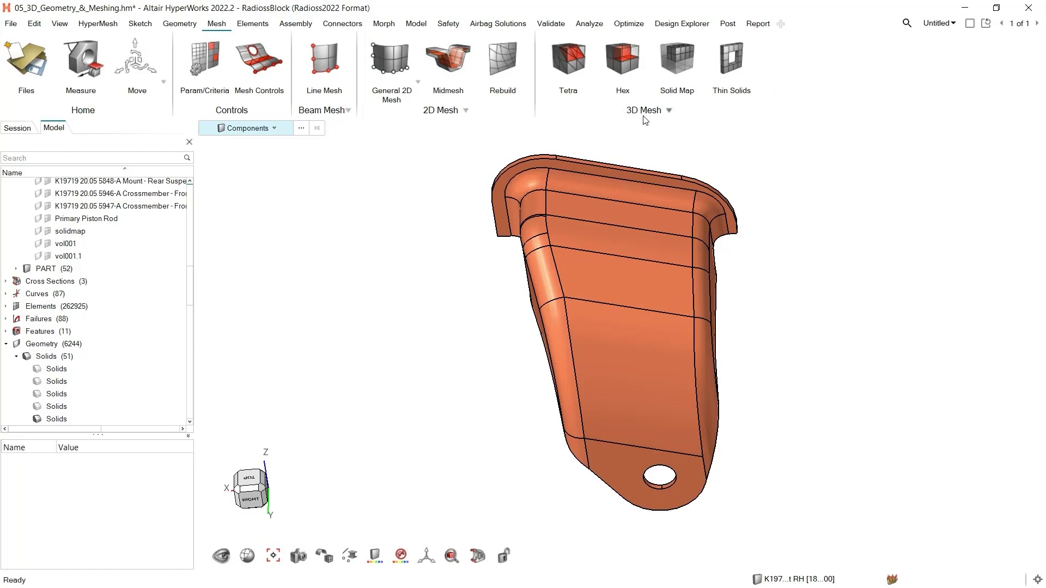
Tetra mesh the bracket solid with an average size of 5 and layered tetra enabled with 2 layers.
{"action": "left_click", "coordinate": [570, 55]}
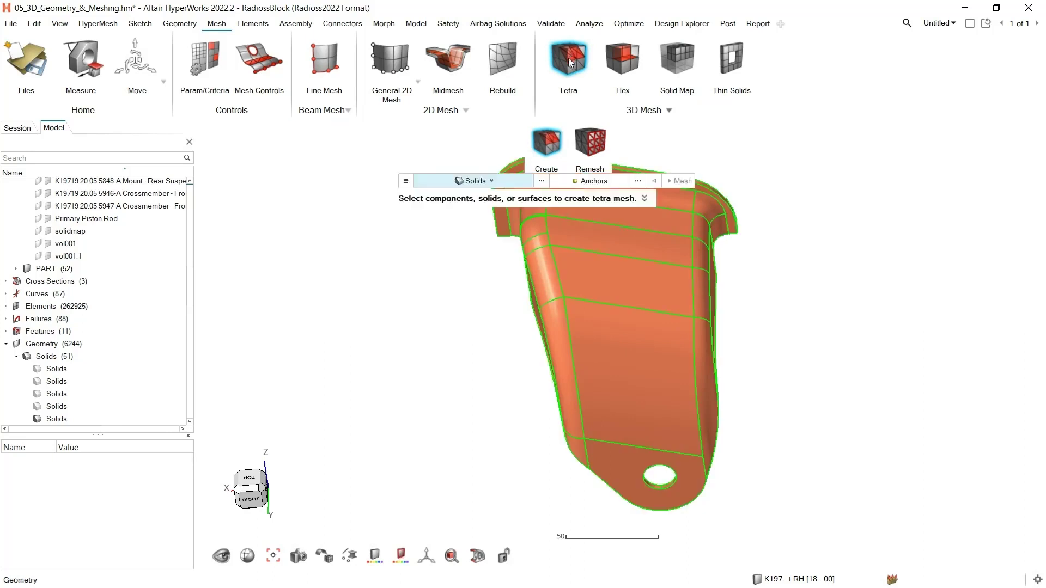
{"action": "left_click", "coordinate": [492, 182]}
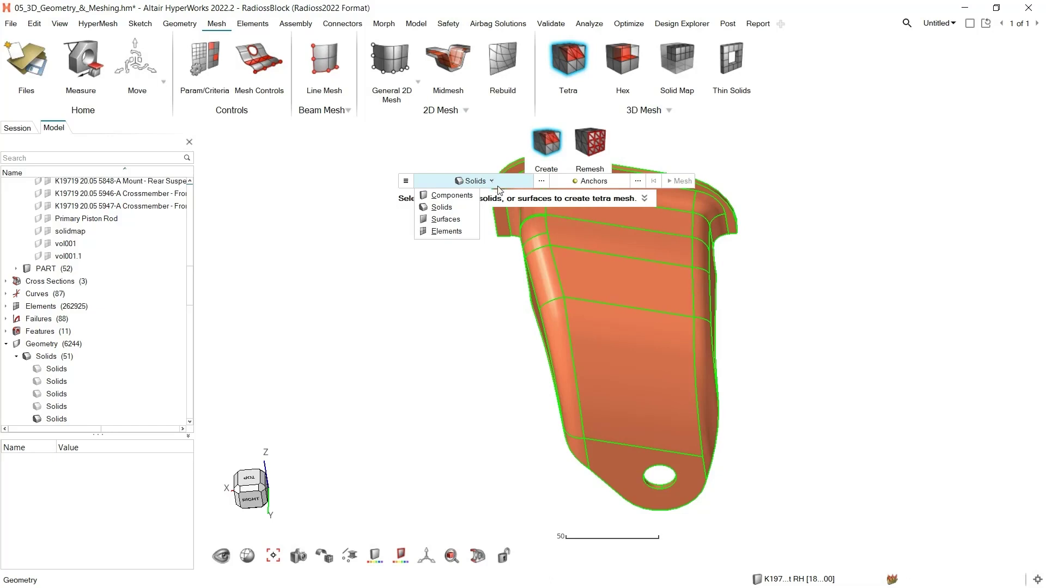
{"action": "left_click", "coordinate": [446, 211]}
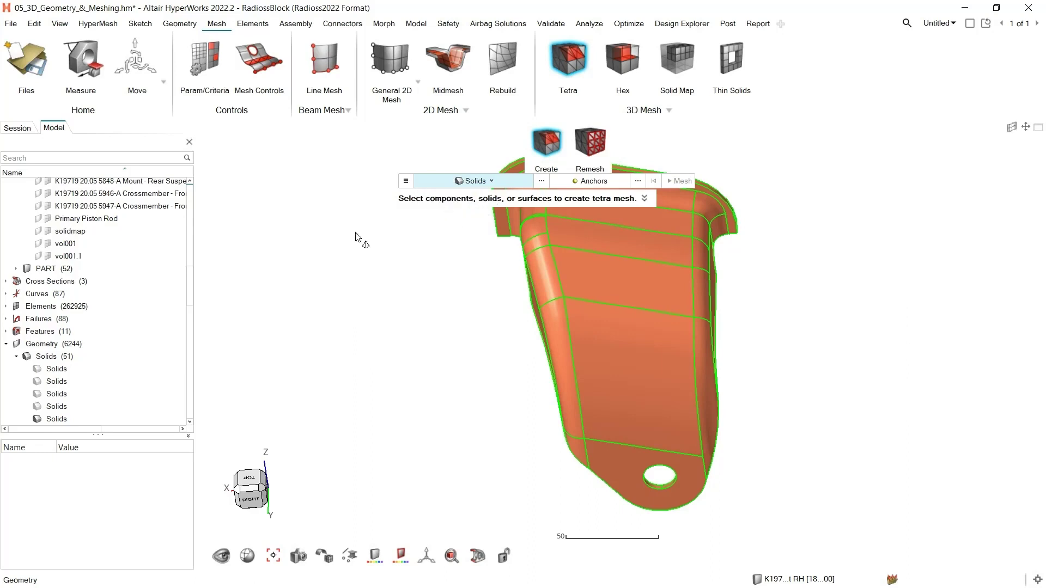
{"action": "left_click", "coordinate": [609, 275]}
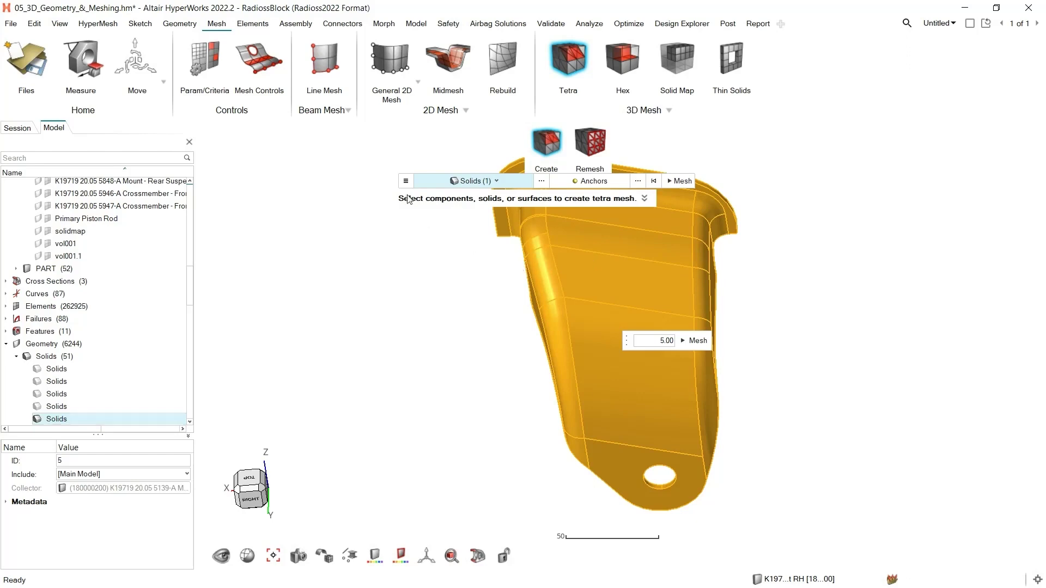
{"action": "left_click", "coordinate": [406, 181]}
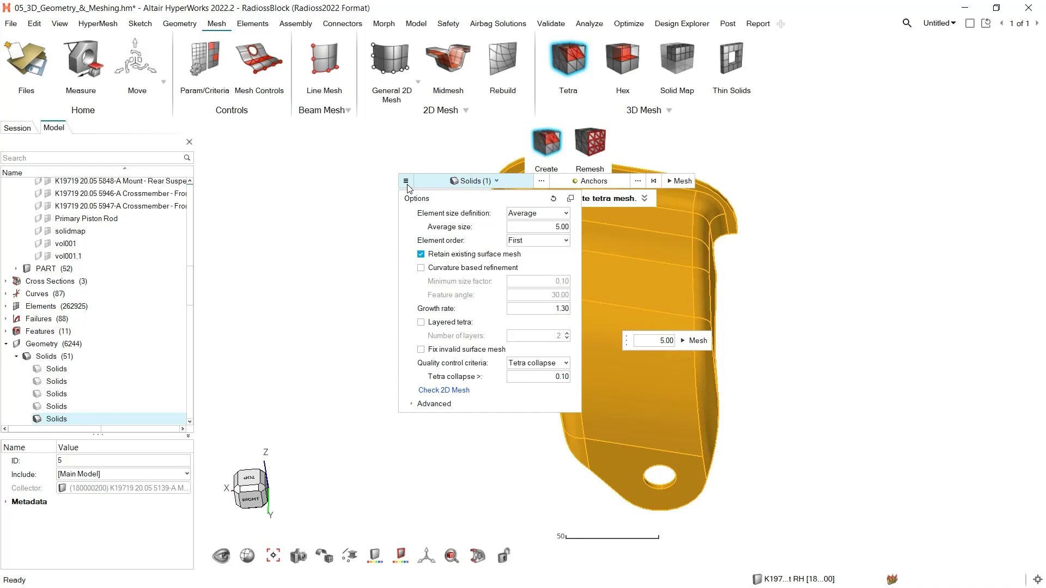
{"action": "left_click", "coordinate": [421, 323]}
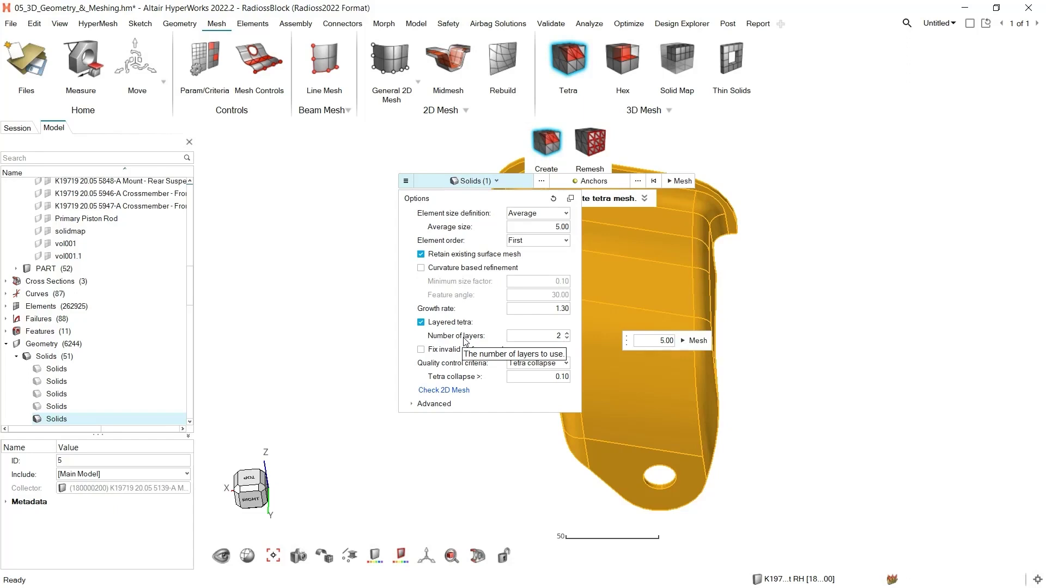
{"action": "left_click", "coordinate": [701, 342]}
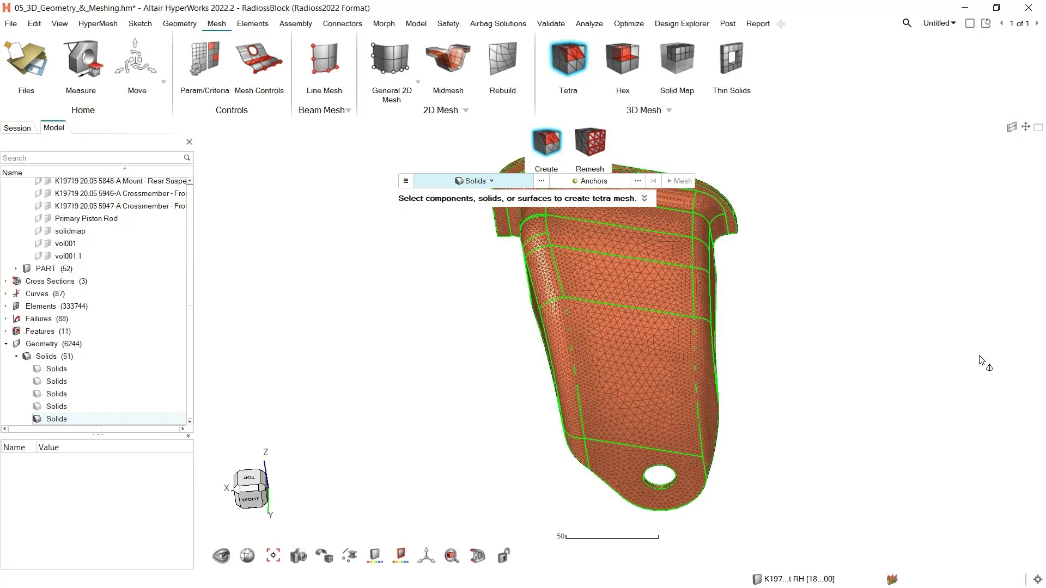
{"action": "right_click", "coordinate": [853, 313]}
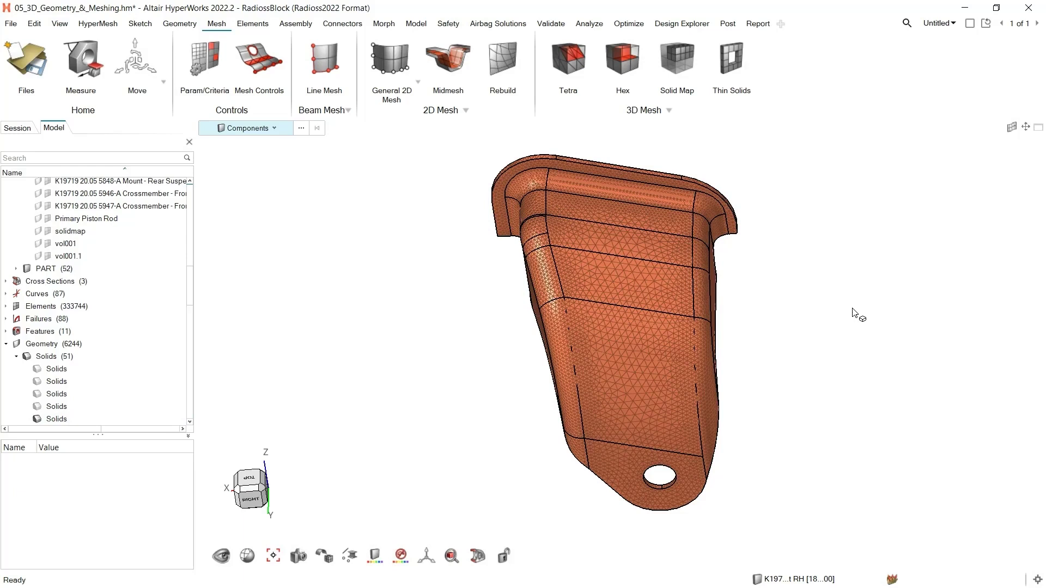
Show only the bracket's mesh and cut it with Sectioncut to inspect the elements through the wall thickness from the front.
{"action": "key", "text": "m"}
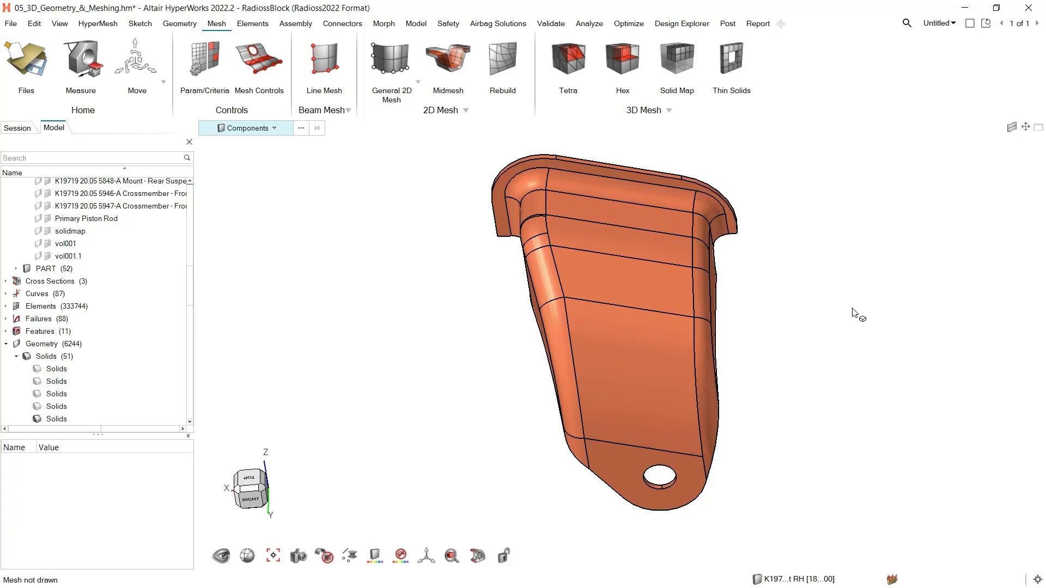
{"action": "key", "text": "m"}
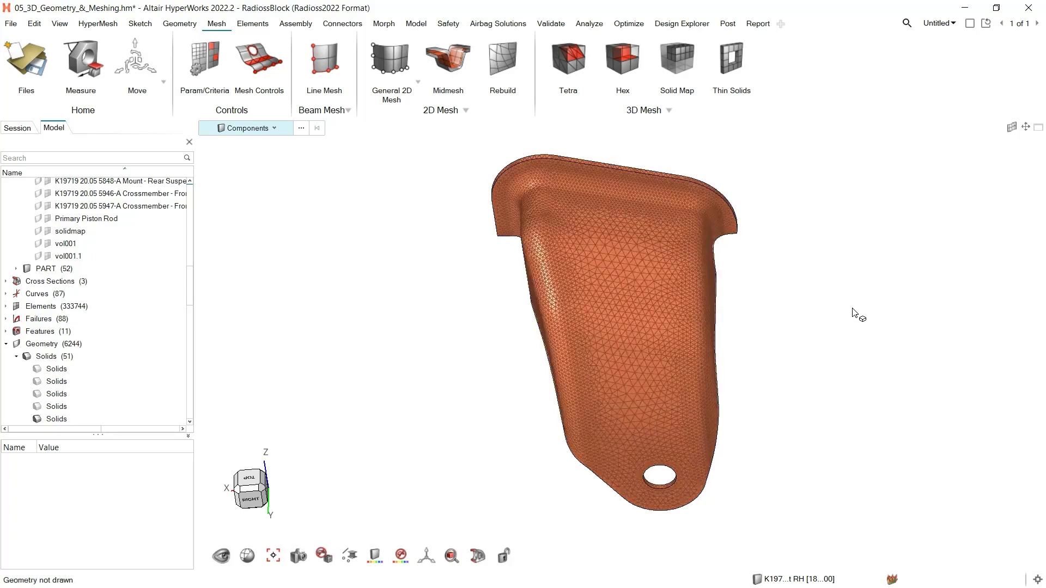
{"action": "left_click", "coordinate": [477, 556]}
{"action": "left_click", "coordinate": [483, 495]}
{"action": "left_click_drag", "start_coordinate": [387, 398], "coordinate": [326, 387], "text": "ctrl"}
{"action": "left_click", "coordinate": [265, 488]}
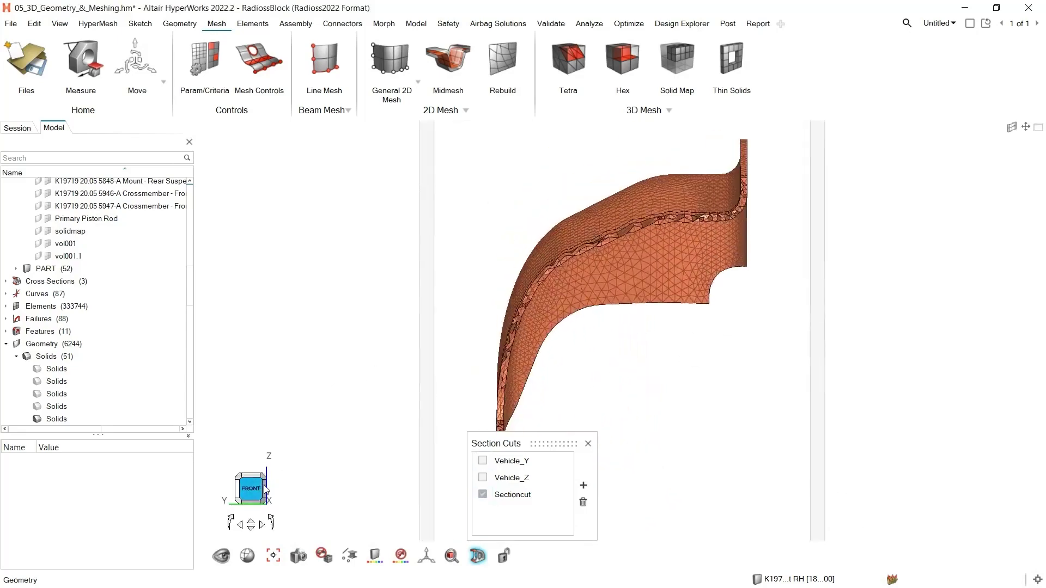
{"action": "scroll", "coordinate": [629, 230], "scroll_direction": "up", "scroll_amount": 6}
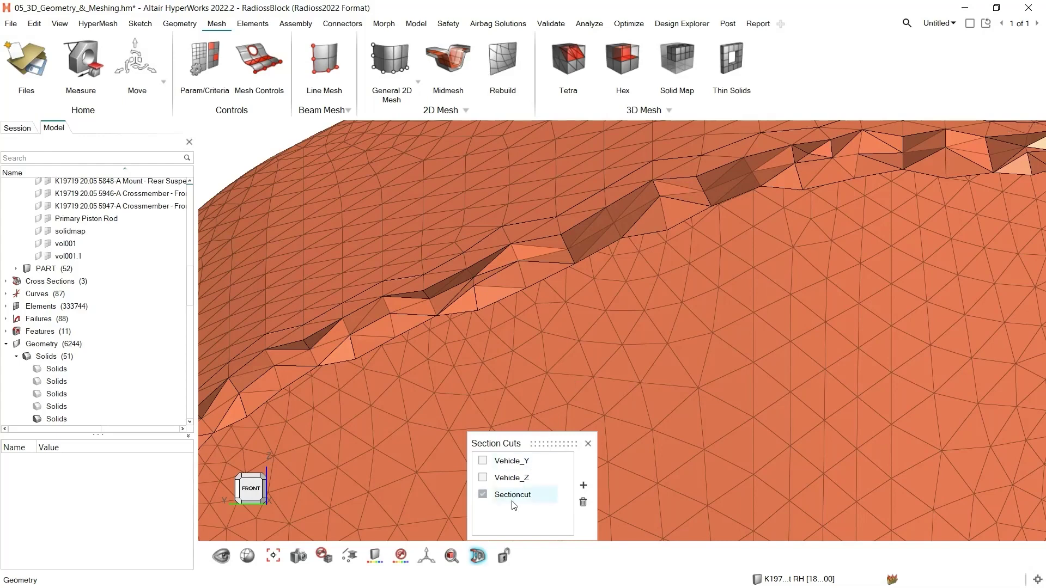
Switch off Sectioncut, close the section cuts list and fit the whole bracket in view.
{"action": "left_click", "coordinate": [483, 494]}
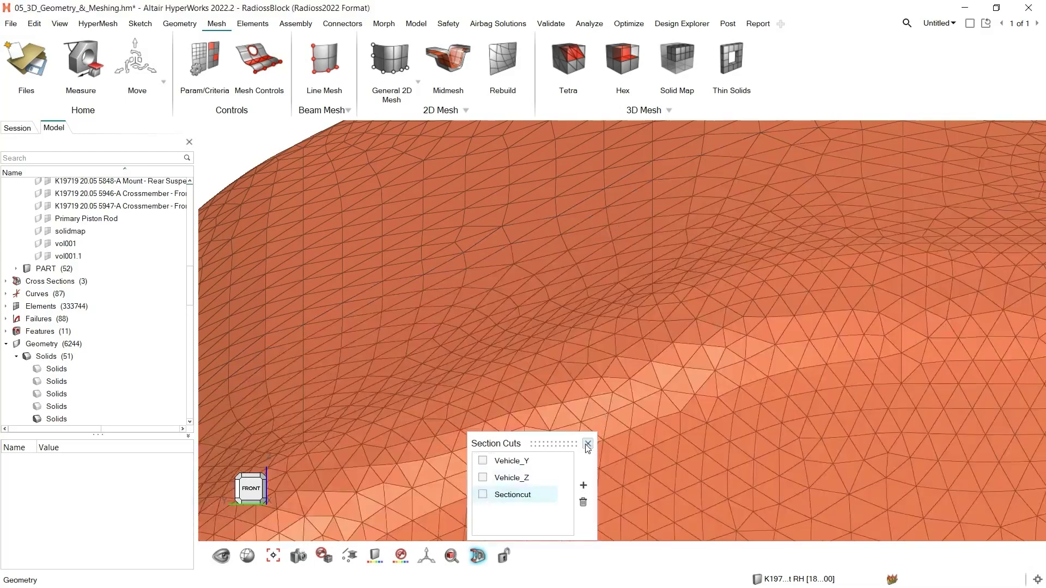
{"action": "left_click", "coordinate": [586, 444]}
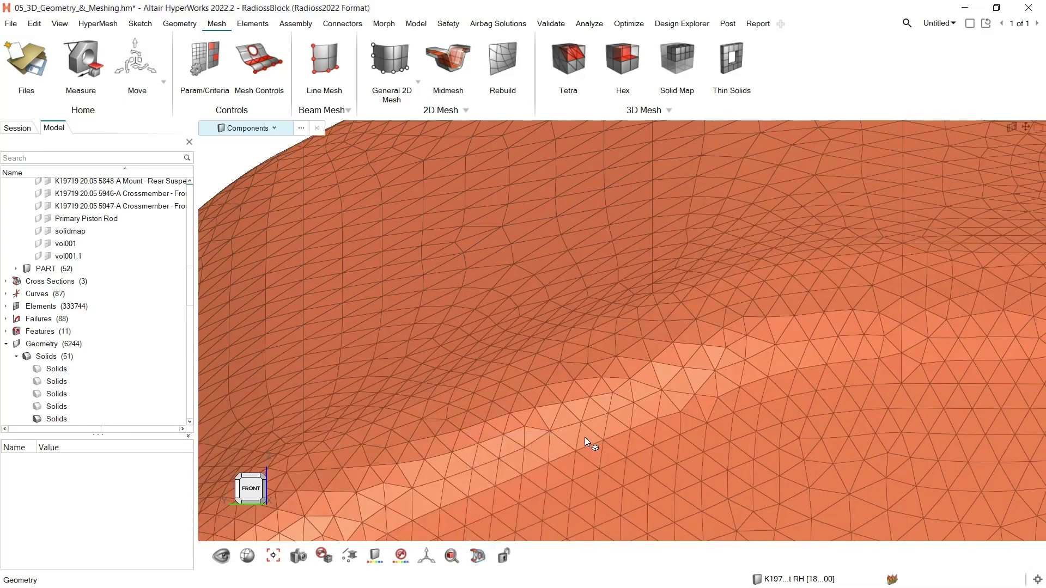
{"action": "key", "text": "f"}
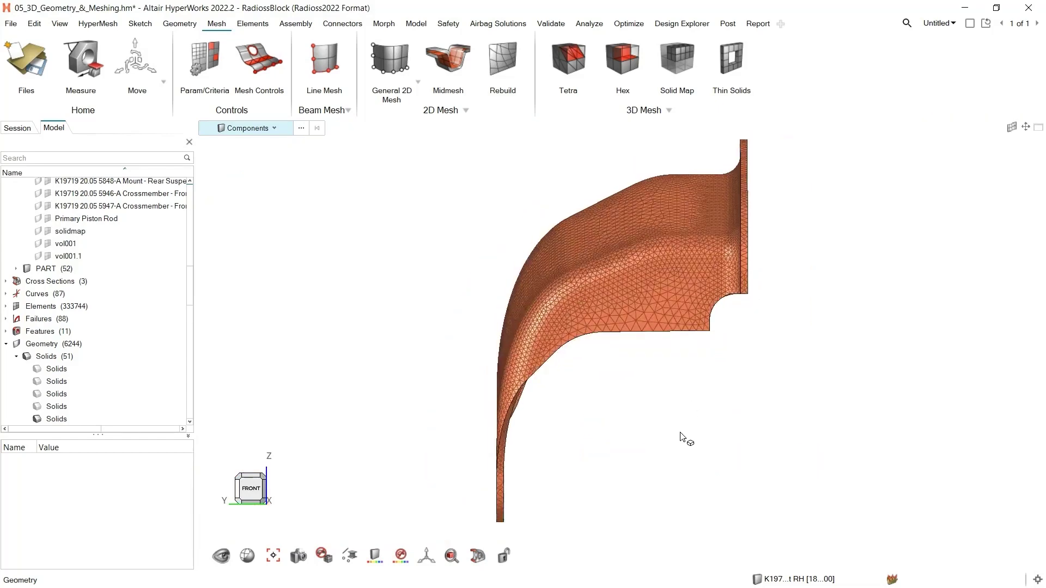
Select all elements of the bracket's tetra mesh and delete them.
{"action": "left_click", "coordinate": [275, 129]}
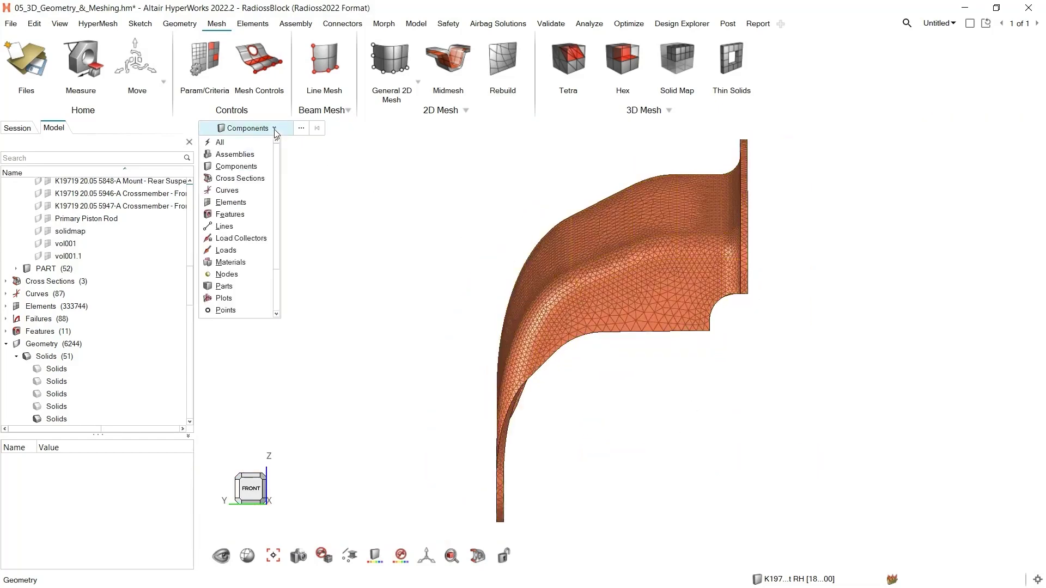
{"action": "left_click", "coordinate": [240, 207]}
{"action": "scroll", "coordinate": [658, 333], "scroll_direction": "down", "scroll_amount": 2}
{"action": "left_click_drag", "start_coordinate": [761, 182], "coordinate": [494, 484]}
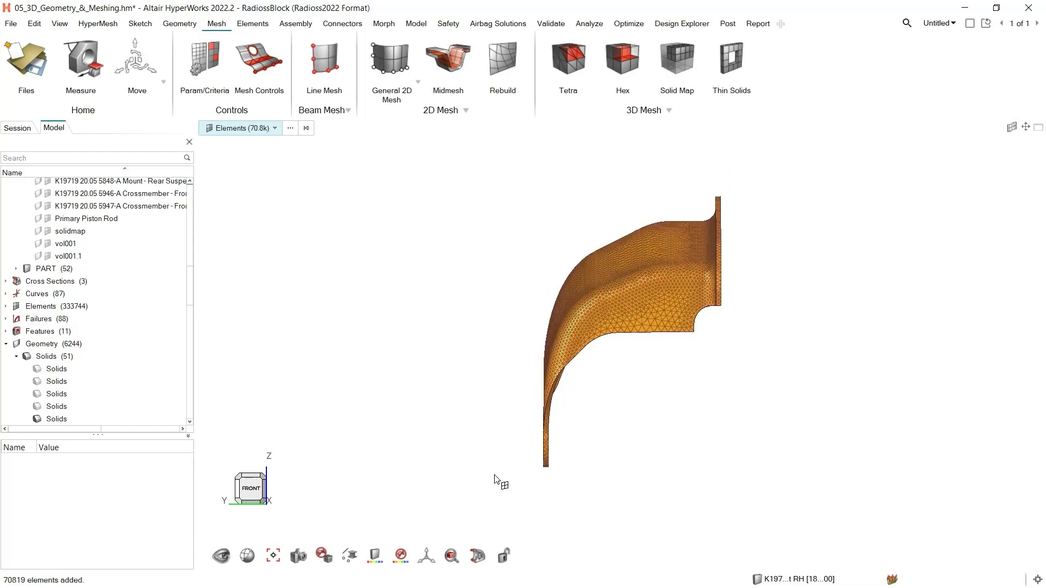
{"action": "key", "text": "Delete"}
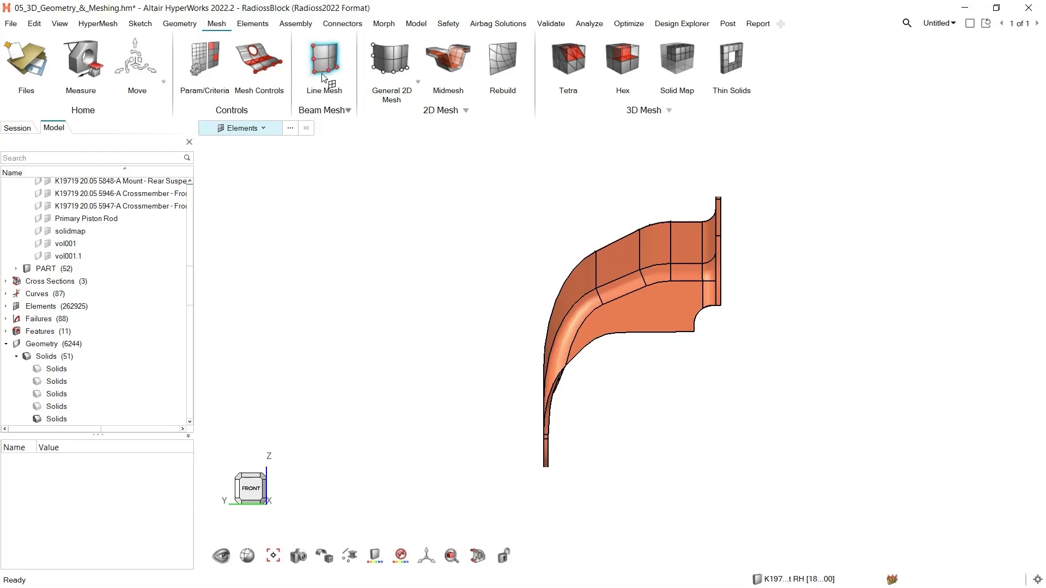
Create a model-level Surface Deviation mesh control for surfaces and assign all displayed bracket surfaces to it.
{"action": "left_click", "coordinate": [263, 67]}
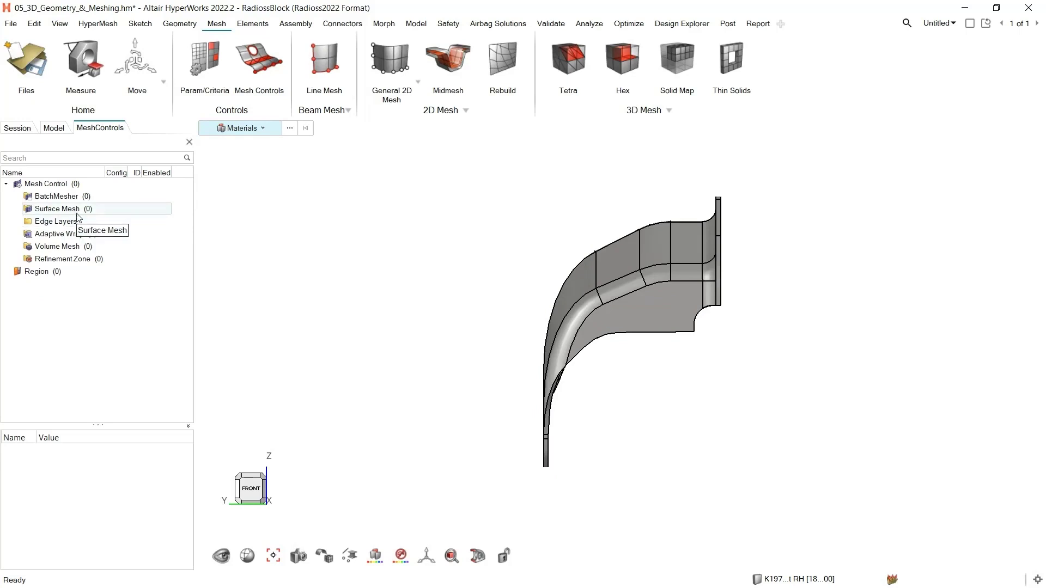
{"action": "right_click", "coordinate": [60, 213]}
{"action": "mouse_move", "coordinate": [83, 219]}
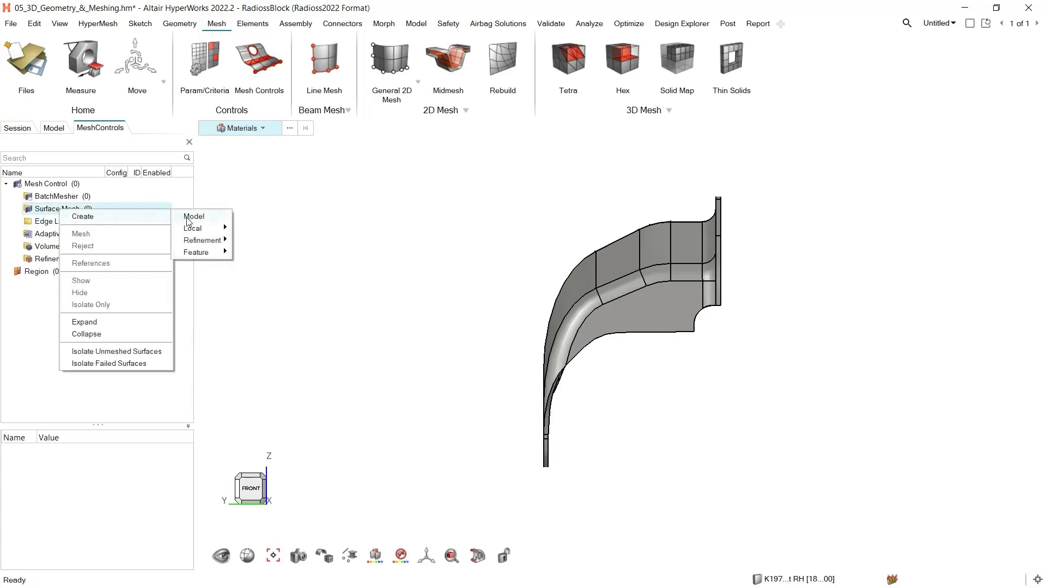
{"action": "mouse_move", "coordinate": [189, 219]}
{"action": "mouse_move", "coordinate": [265, 257]}
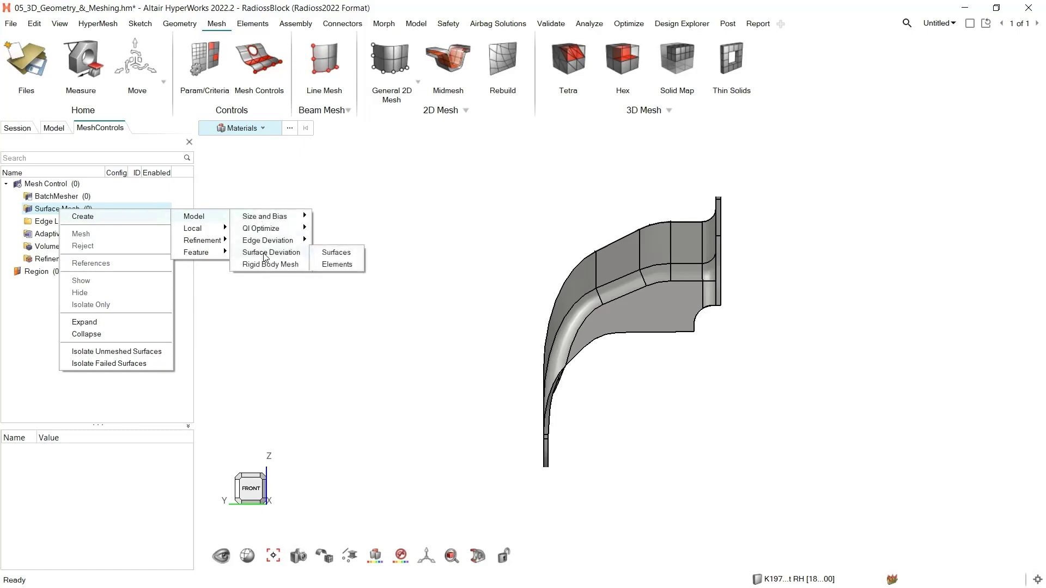
{"action": "left_click", "coordinate": [336, 256]}
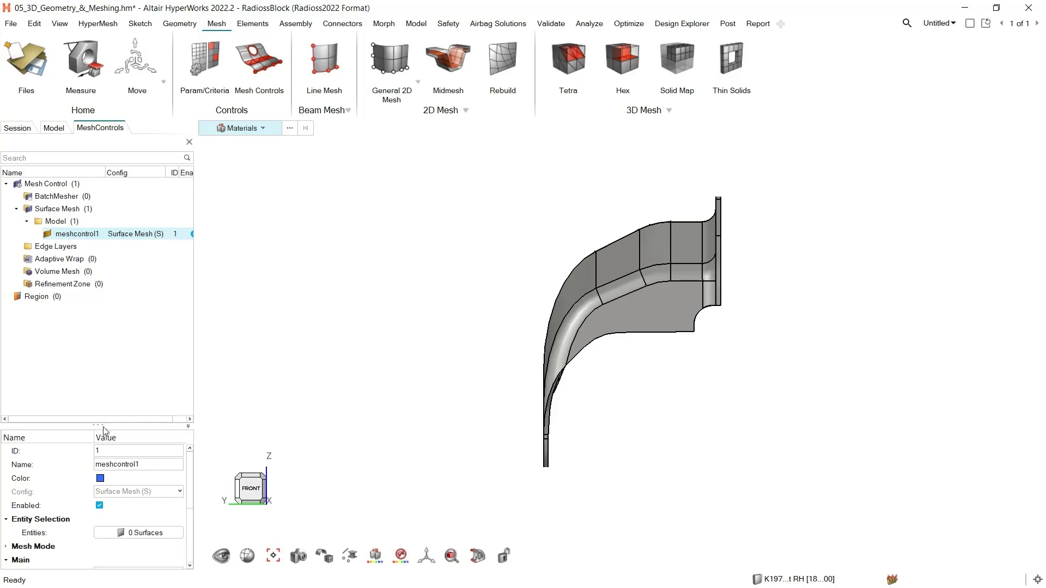
{"action": "left_click_drag", "start_coordinate": [104, 424], "coordinate": [124, 320]}
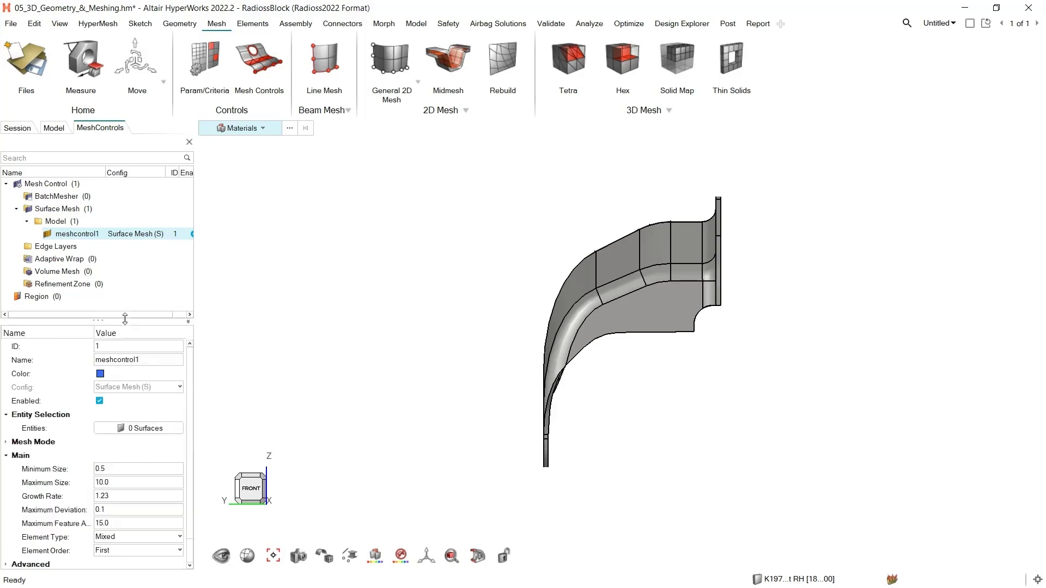
{"action": "left_click", "coordinate": [137, 428]}
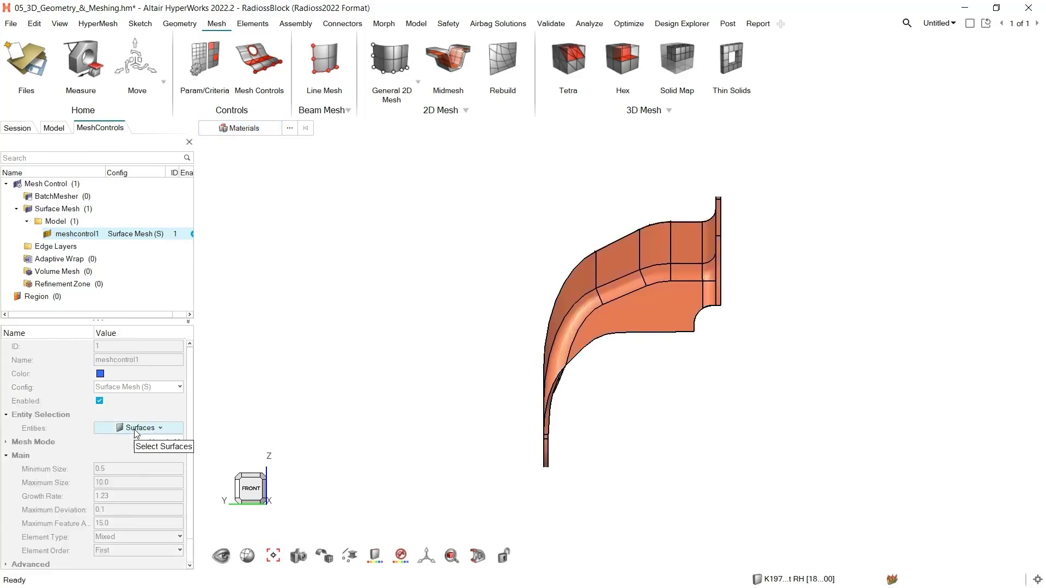
{"action": "key", "text": "ctrl+a"}
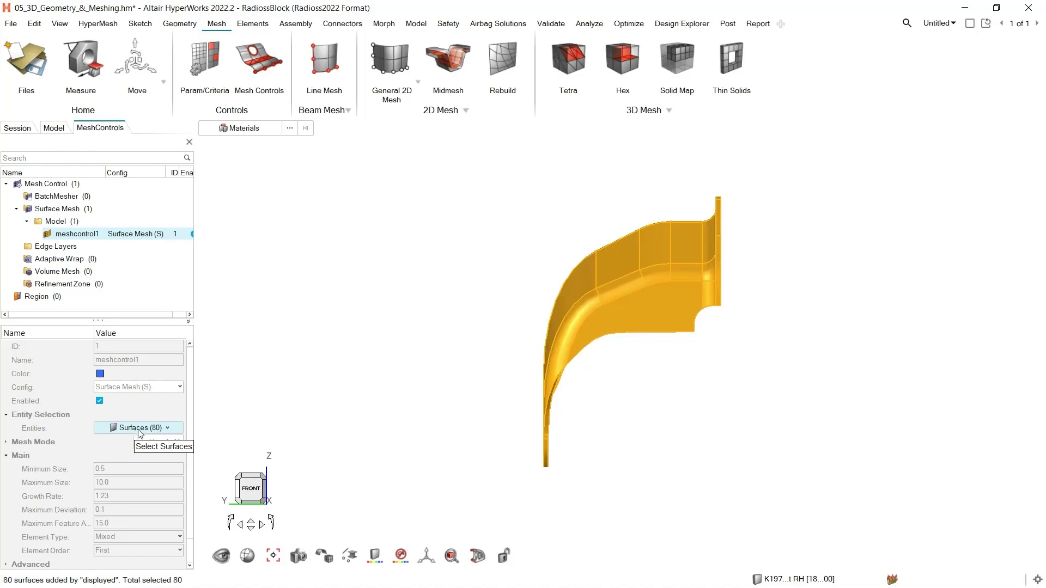
{"action": "left_click", "coordinate": [165, 442]}
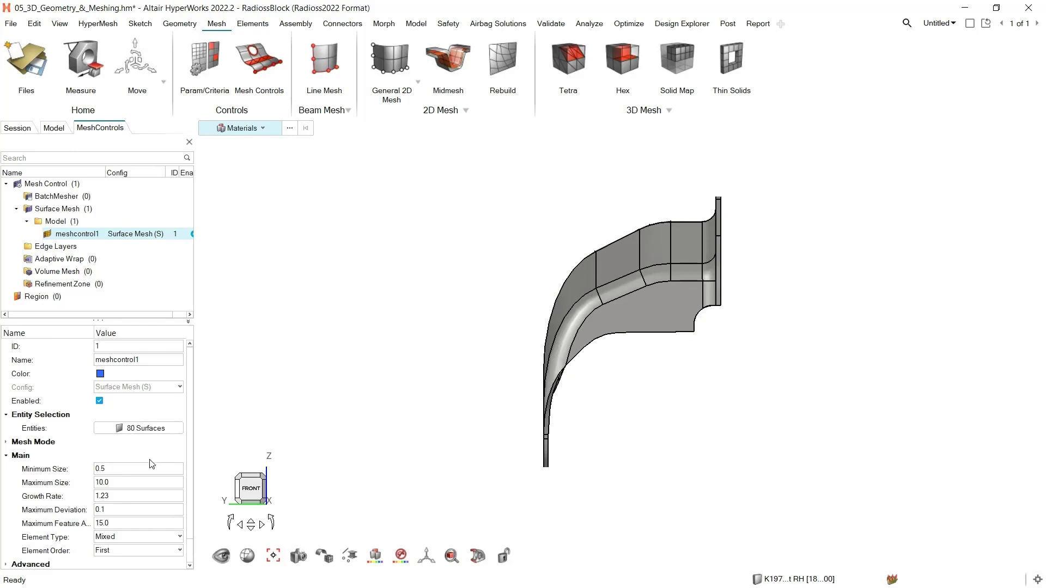
Set the surface deviation control's minimum size to 1, growth rate to 1.1 and element type to Trias.
{"action": "double_click", "coordinate": [136, 472]}
{"action": "type", "text": "1"}
{"action": "double_click", "coordinate": [126, 494]}
{"action": "type", "text": "1.1"}
{"action": "left_click", "coordinate": [136, 539]}
{"action": "left_click", "coordinate": [106, 487]}
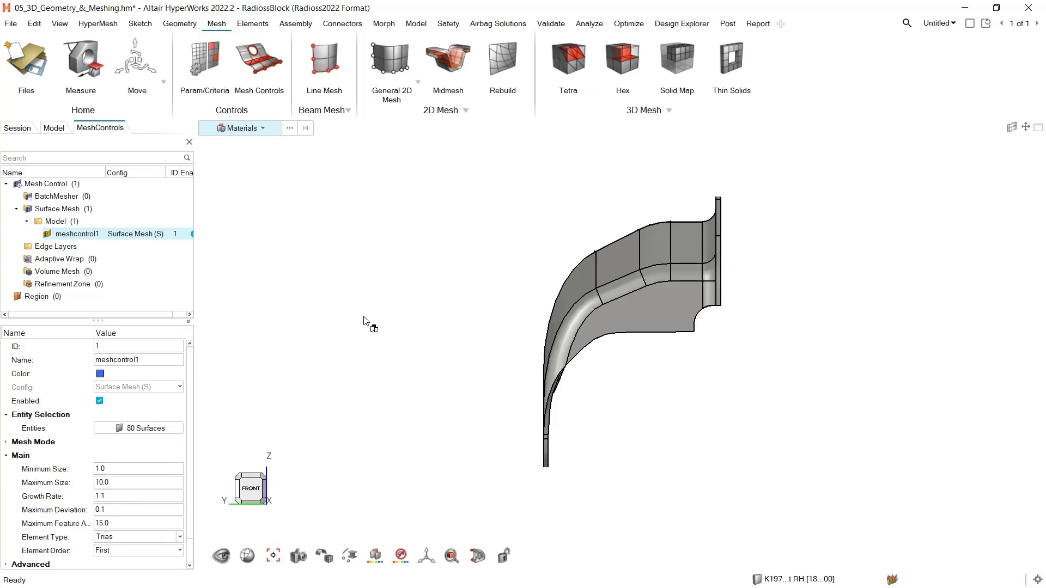
Create an Angle-based refinement control for the surface mesh and assign all displayed bracket surfaces to it.
{"action": "left_click", "coordinate": [56, 209]}
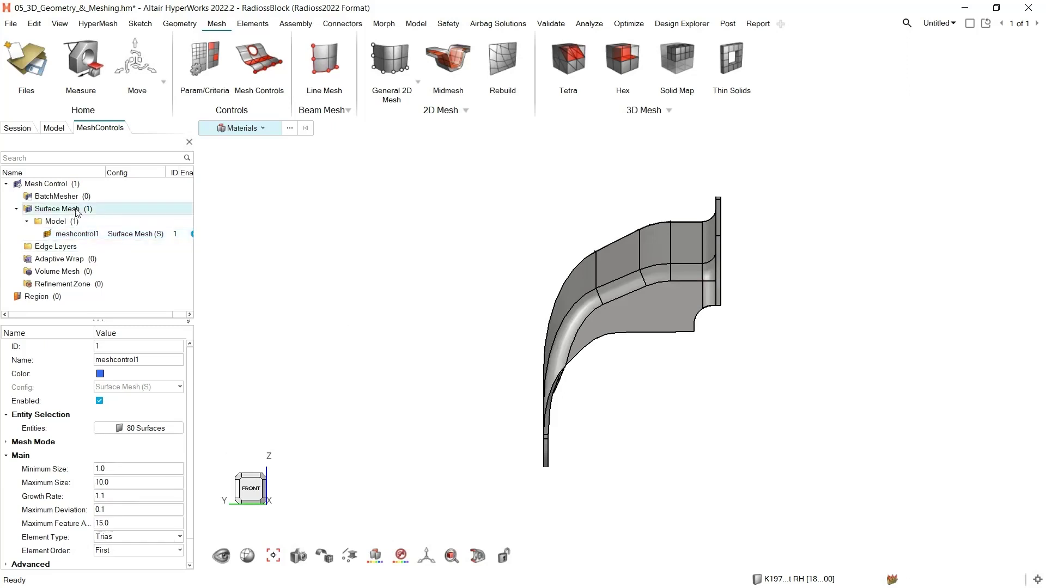
{"action": "right_click", "coordinate": [77, 211]}
{"action": "mouse_move", "coordinate": [102, 218]}
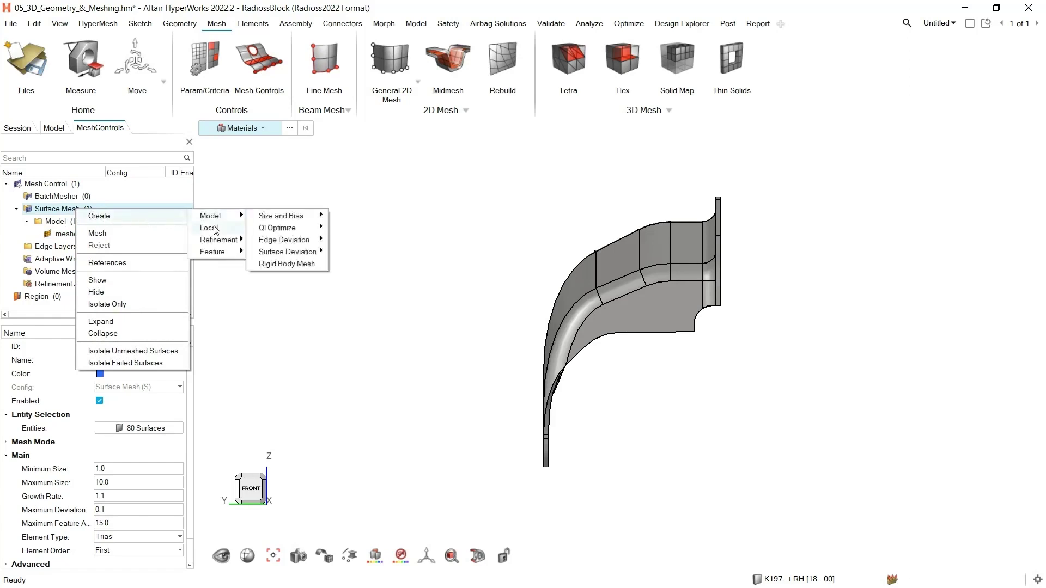
{"action": "mouse_move", "coordinate": [213, 245]}
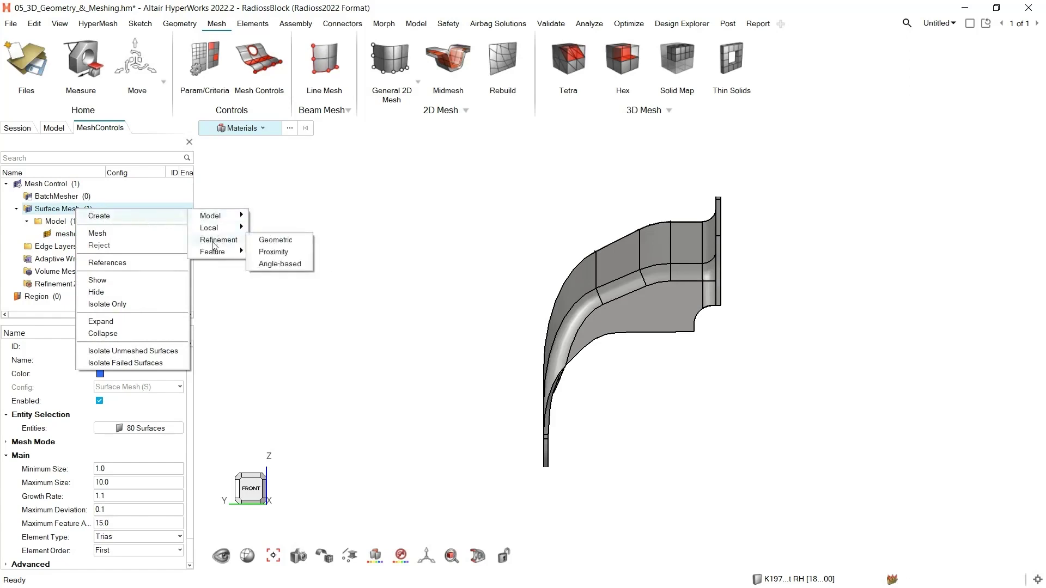
{"action": "left_click", "coordinate": [272, 264]}
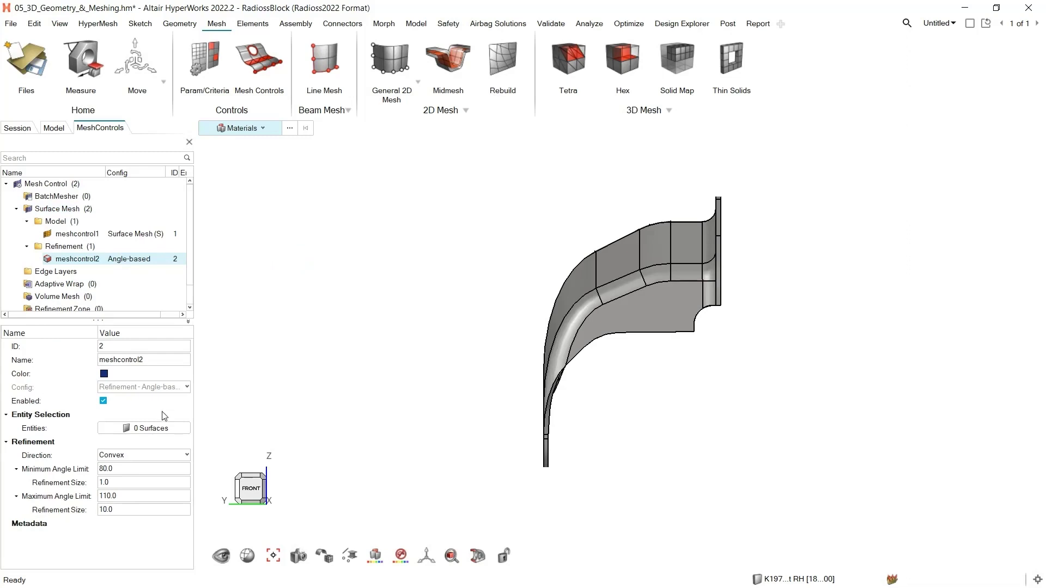
{"action": "left_click", "coordinate": [161, 430]}
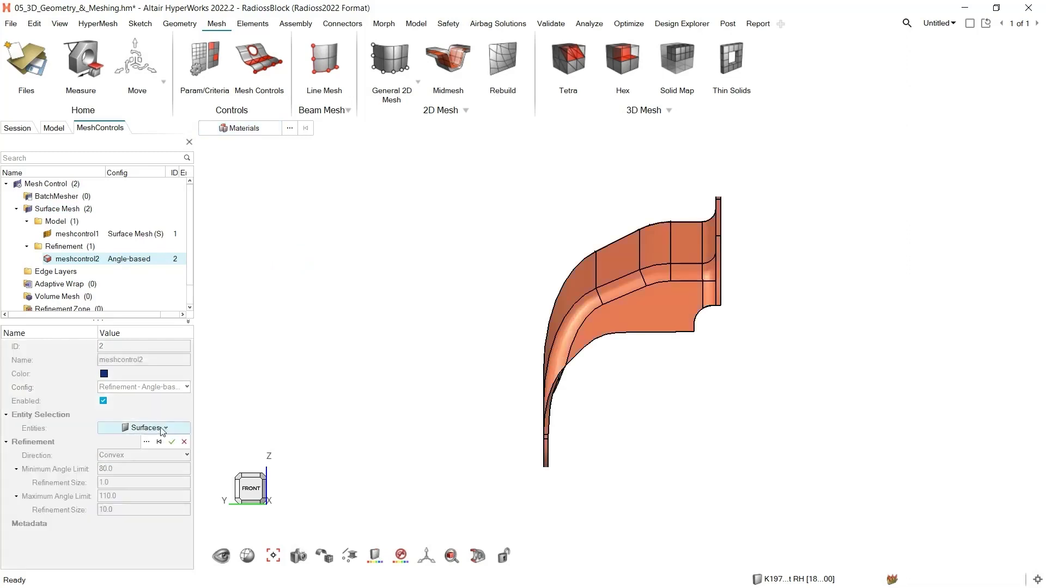
{"action": "key", "text": "ctrl+d"}
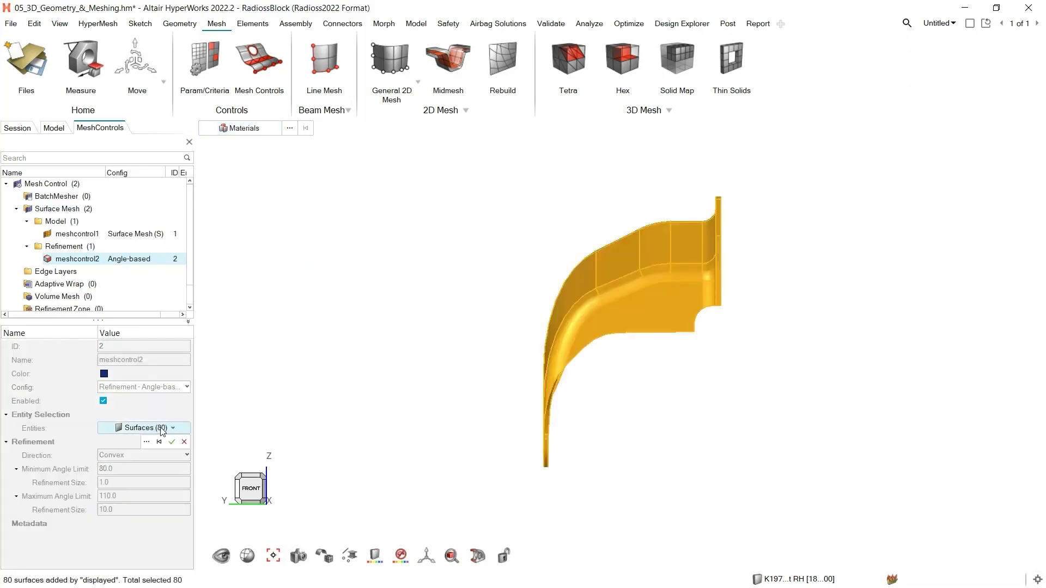
{"action": "left_click", "coordinate": [172, 442]}
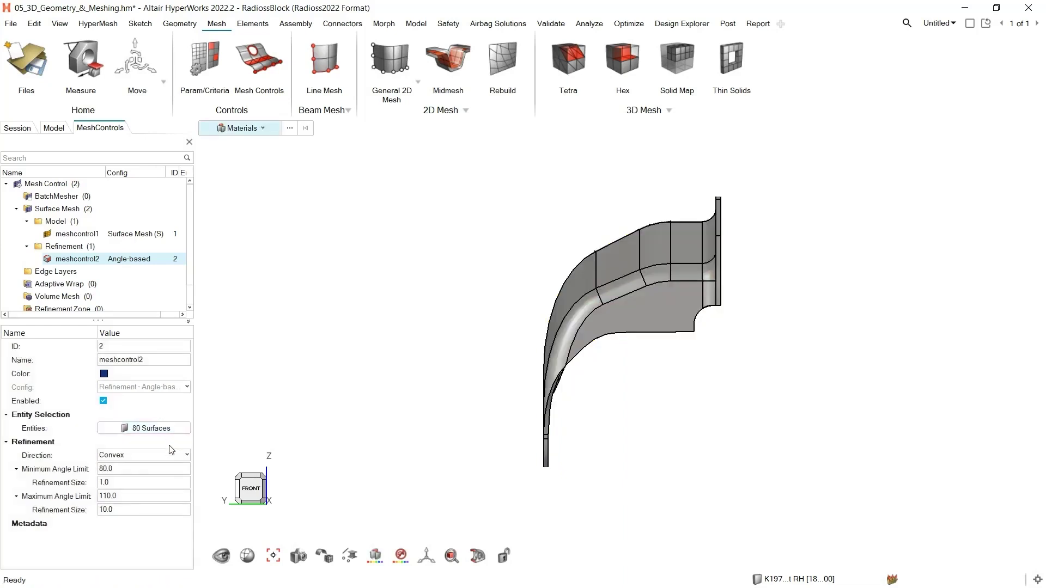
Set the angle-based refinement's minimum angle limit to 30 and the refinement size for the maximum angle limit to 1.
{"action": "left_click", "coordinate": [129, 470]}
{"action": "type", "text": "30"}
{"action": "left_click", "coordinate": [133, 508]}
{"action": "type", "text": "1"}
{"action": "key", "text": "ctrl+a"}
Generate the bracket's surface mesh from the defined Surface Mesh controls and inspect the resulting elements.
{"action": "left_click", "coordinate": [59, 212]}
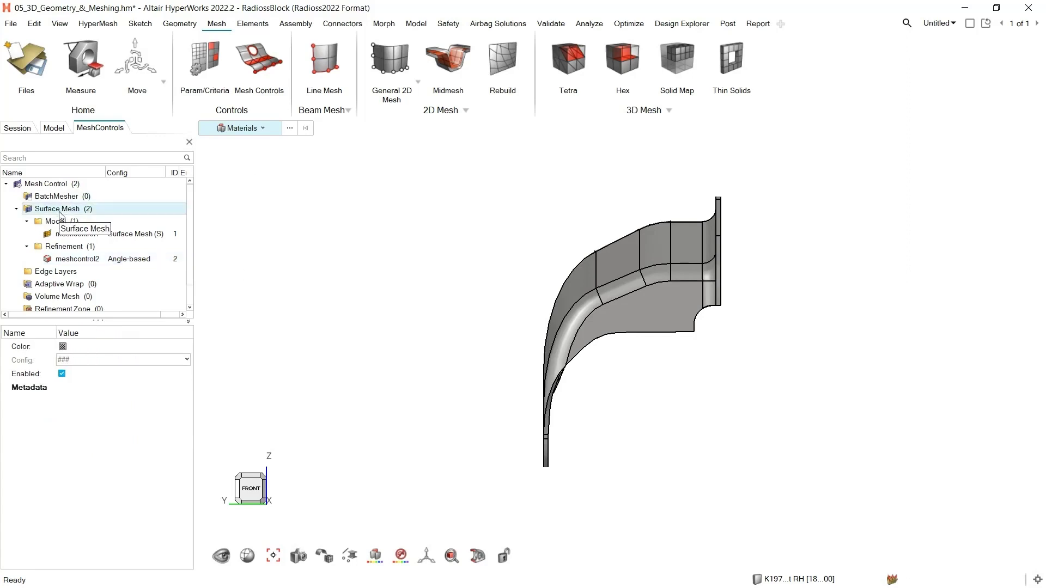
{"action": "right_click", "coordinate": [63, 213]}
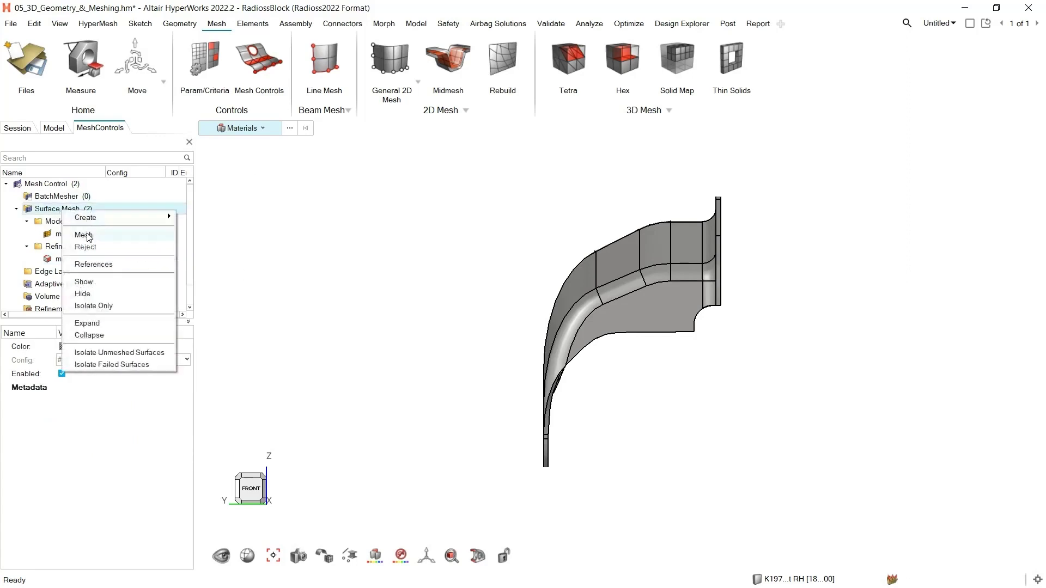
{"action": "left_click", "coordinate": [87, 235]}
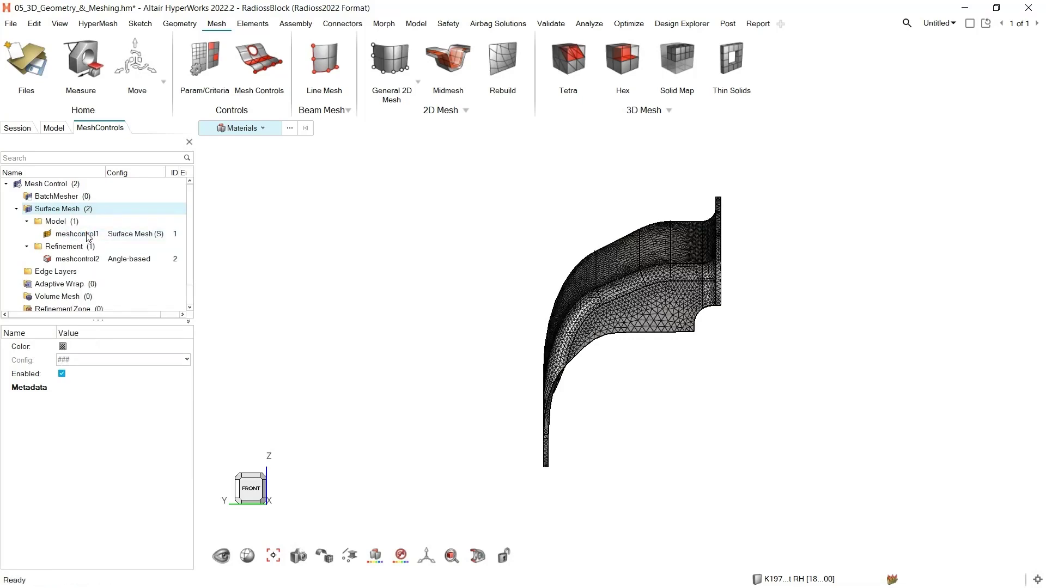
{"action": "scroll", "coordinate": [648, 283], "scroll_direction": "up", "scroll_amount": 3}
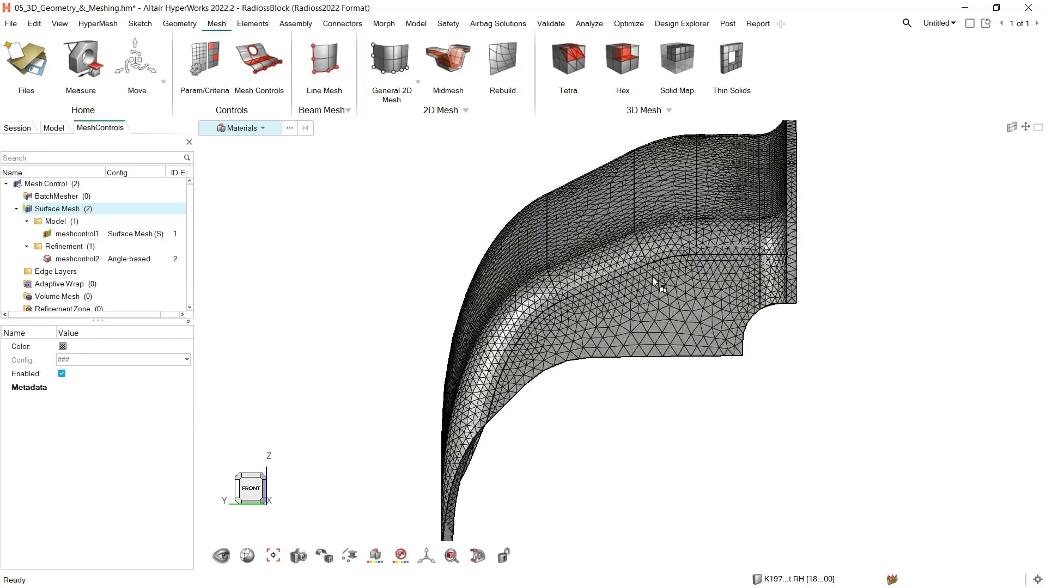
{"action": "scroll", "coordinate": [653, 280], "scroll_direction": "up", "scroll_amount": 3}
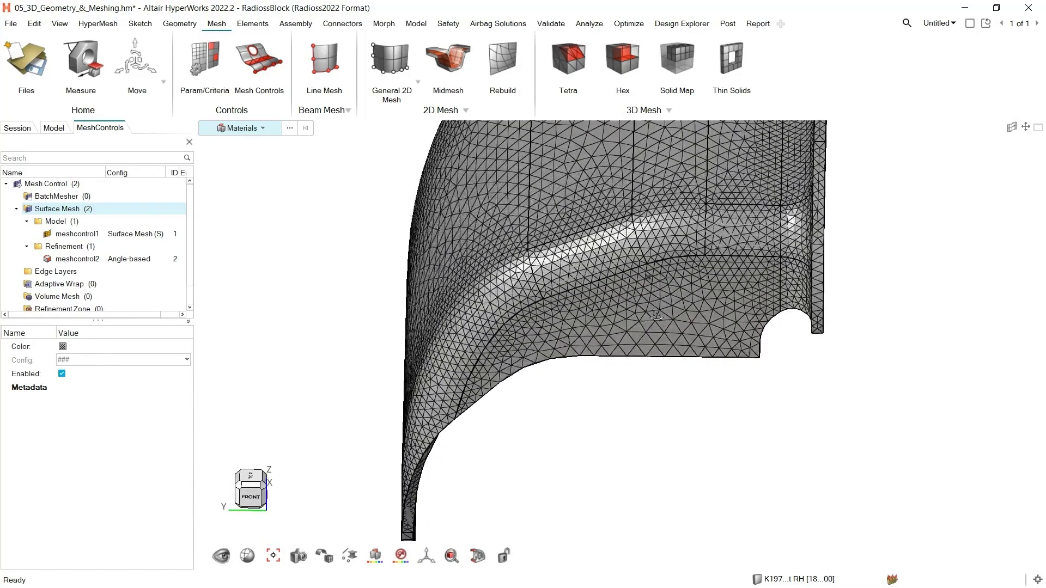
{"action": "middle_click_drag", "start_coordinate": [652, 304], "coordinate": [658, 297]}
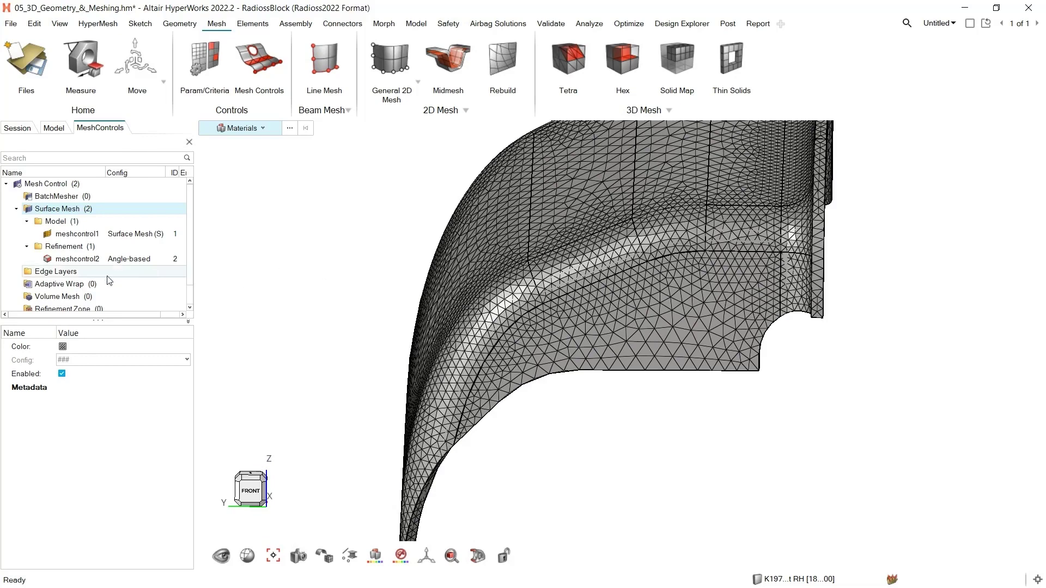
Create a model-level Tetra volume mesh control and assign the bracket component to it.
{"action": "left_click", "coordinate": [66, 299]}
{"action": "right_click", "coordinate": [65, 299]}
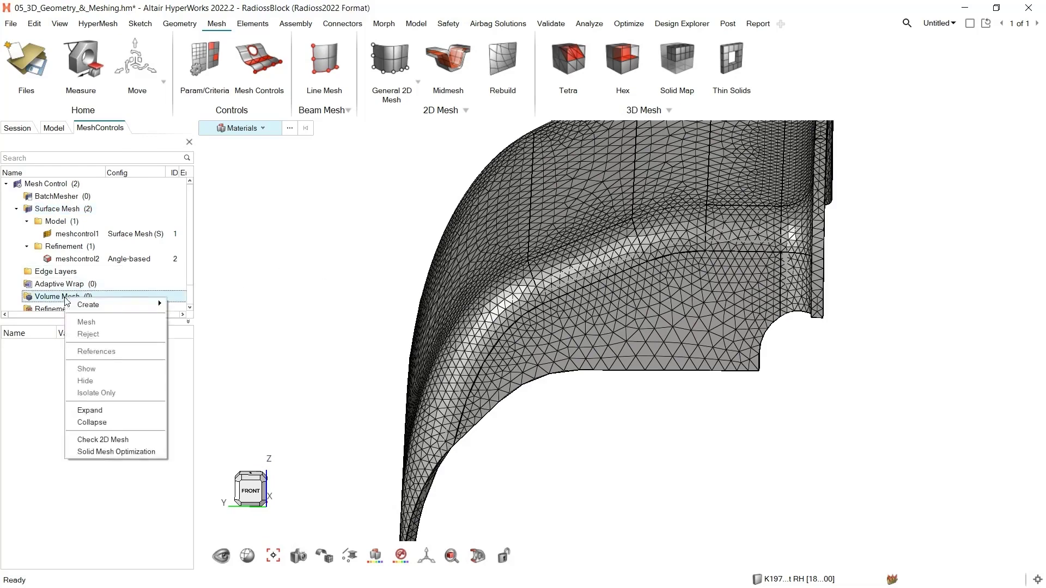
{"action": "mouse_move", "coordinate": [89, 305]}
{"action": "mouse_move", "coordinate": [203, 307]}
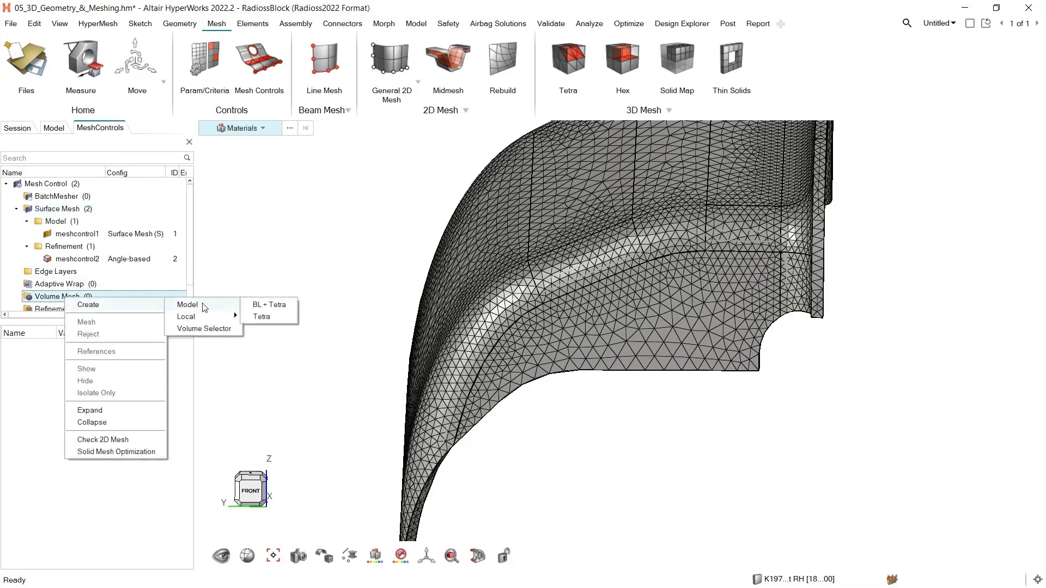
{"action": "left_click", "coordinate": [260, 318]}
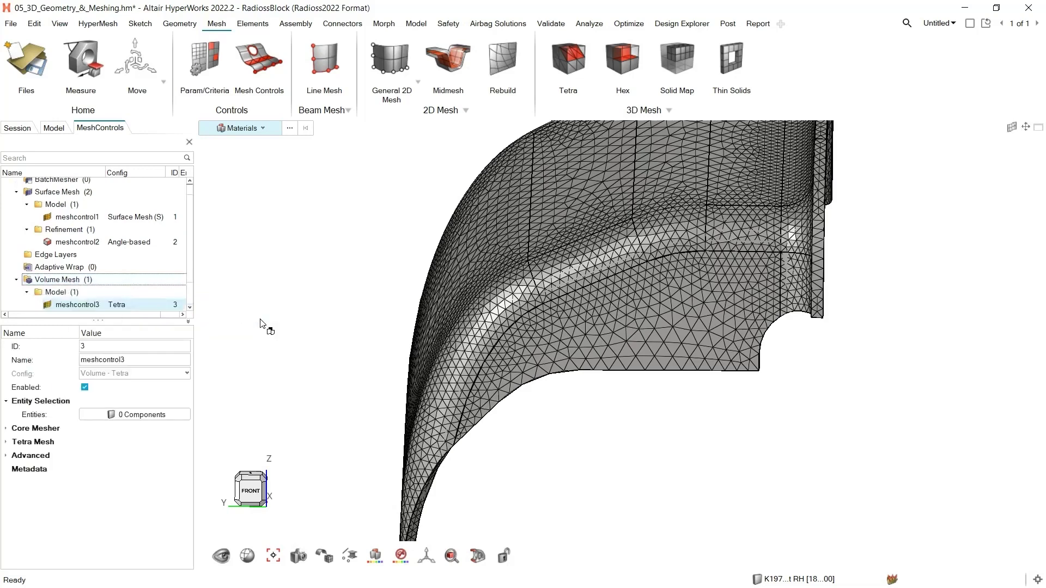
{"action": "left_click", "coordinate": [132, 415]}
{"action": "left_click", "coordinate": [445, 420]}
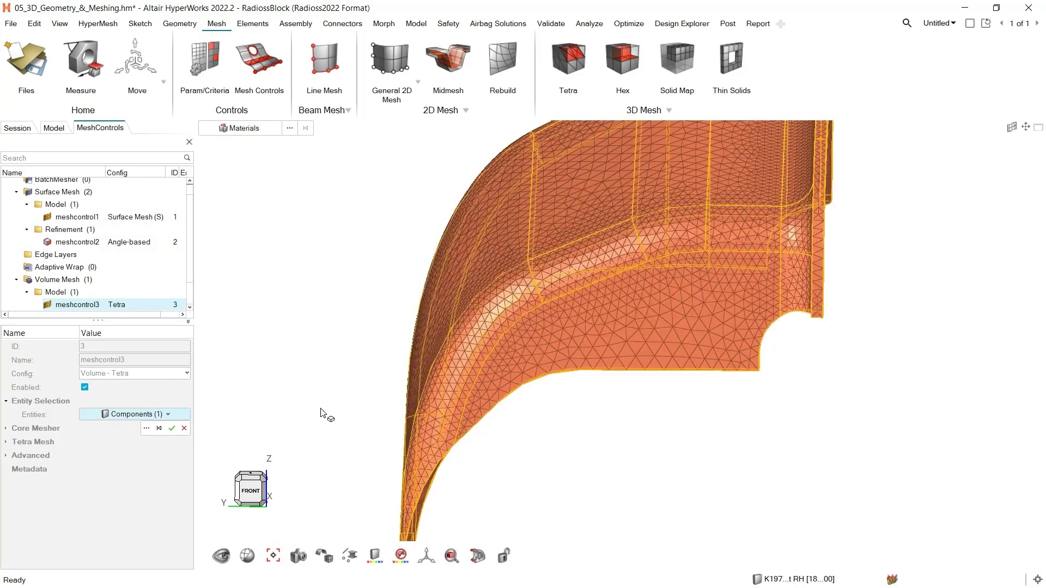
{"action": "left_click", "coordinate": [171, 429]}
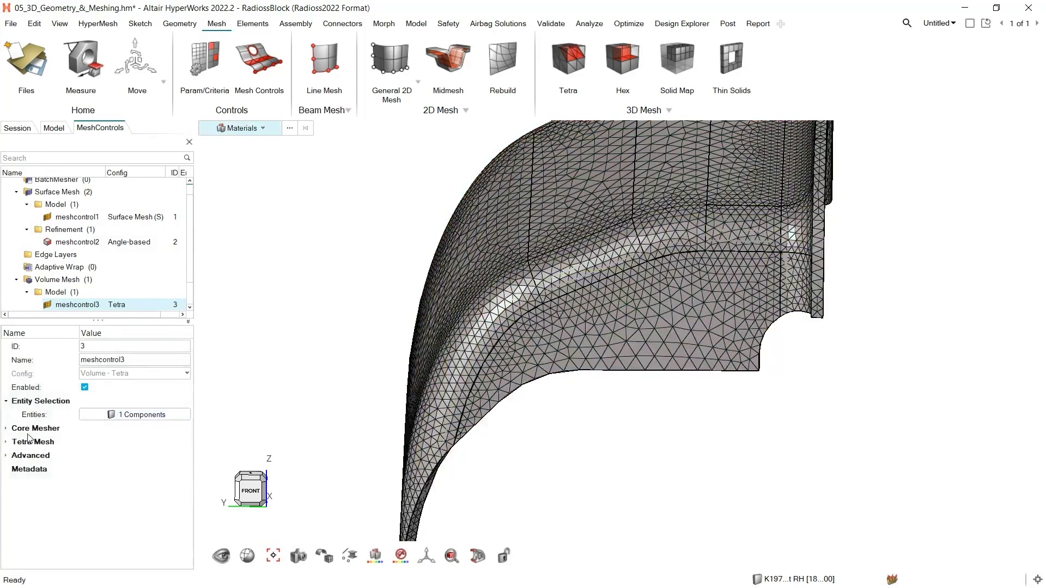
Set the tetra control's element size limits to Average Size and growth rate to 1.1, and enable the use of number of layers.
{"action": "left_click", "coordinate": [5, 429]}
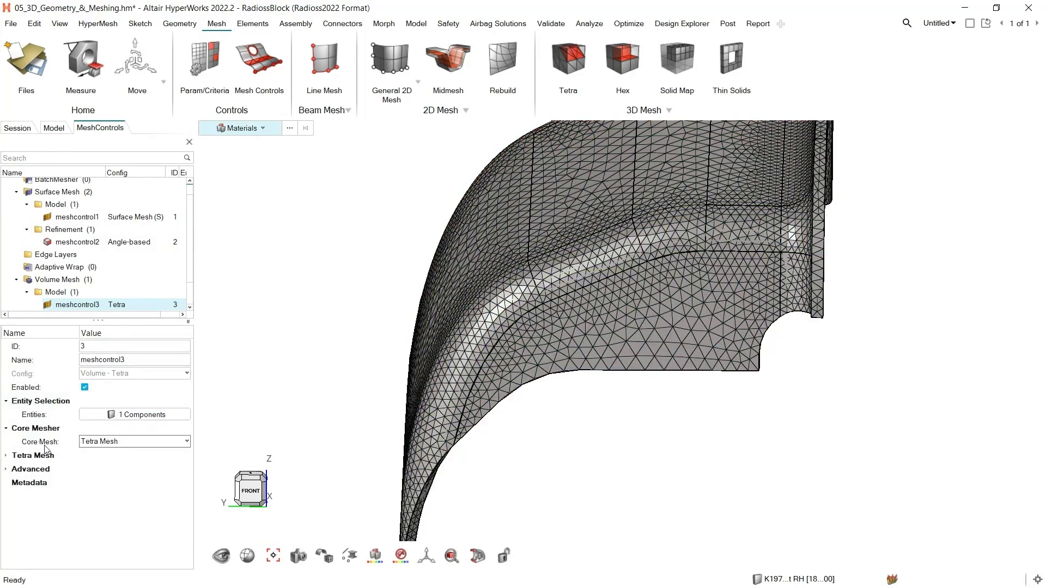
{"action": "left_click", "coordinate": [6, 456]}
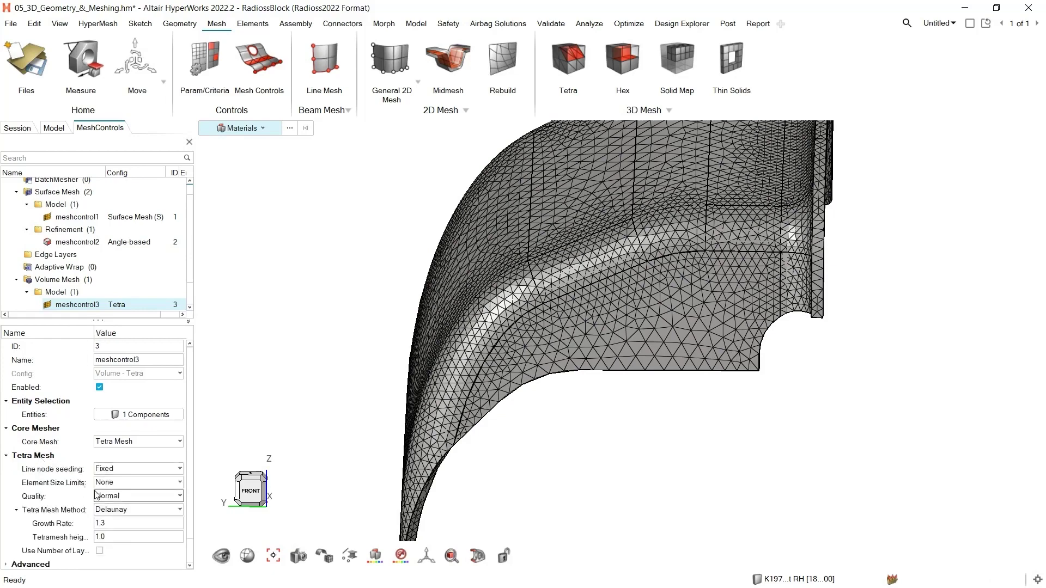
{"action": "left_click", "coordinate": [126, 484]}
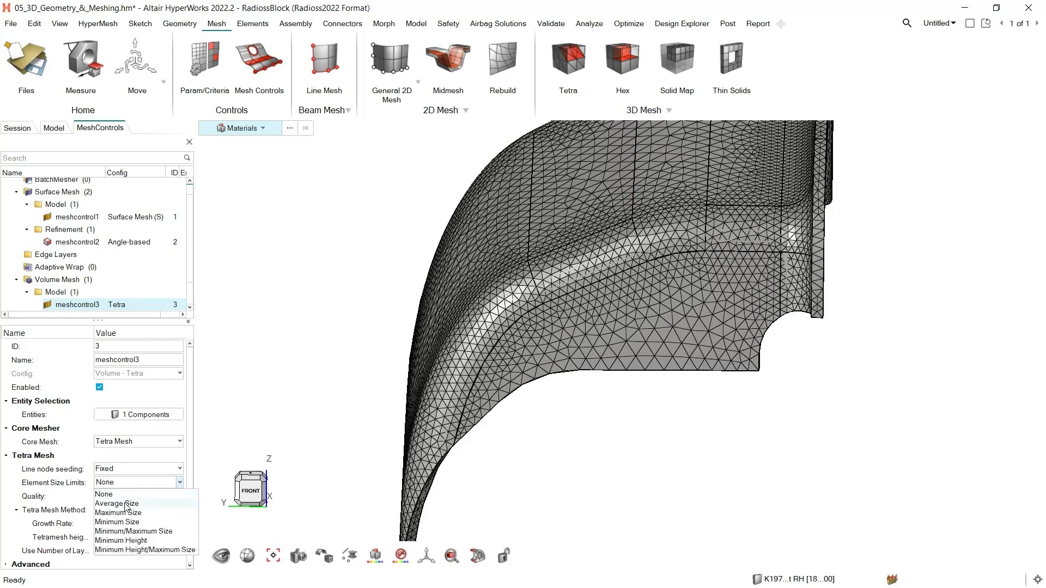
{"action": "left_click", "coordinate": [116, 503]}
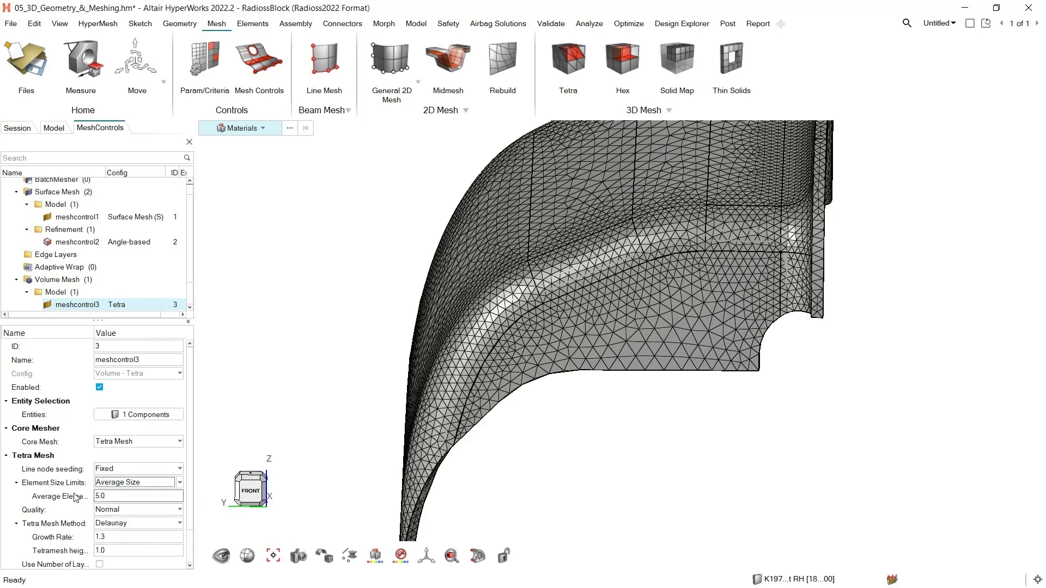
{"action": "left_click", "coordinate": [111, 536]}
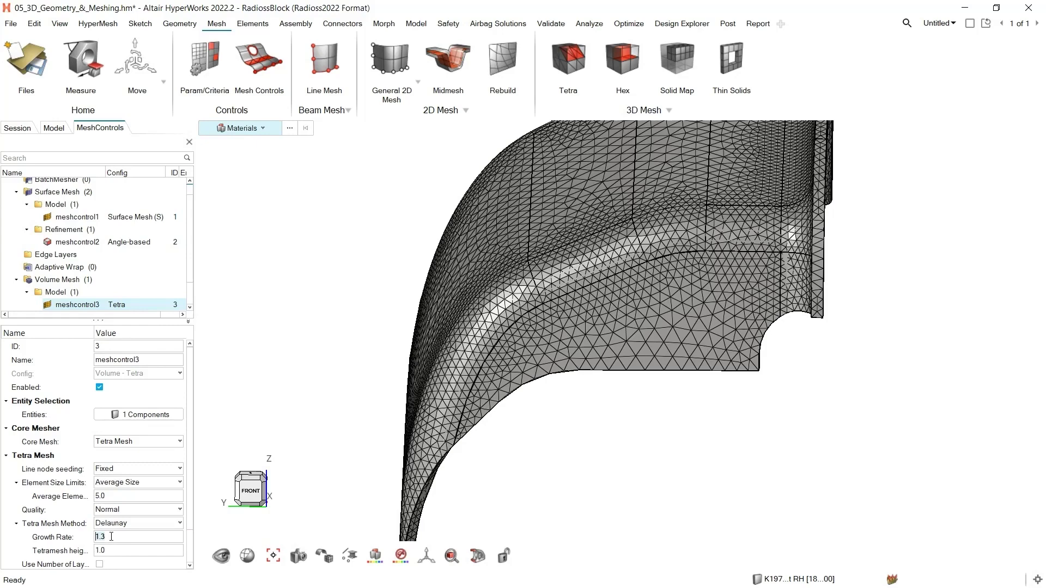
{"action": "type", "text": "1.1"}
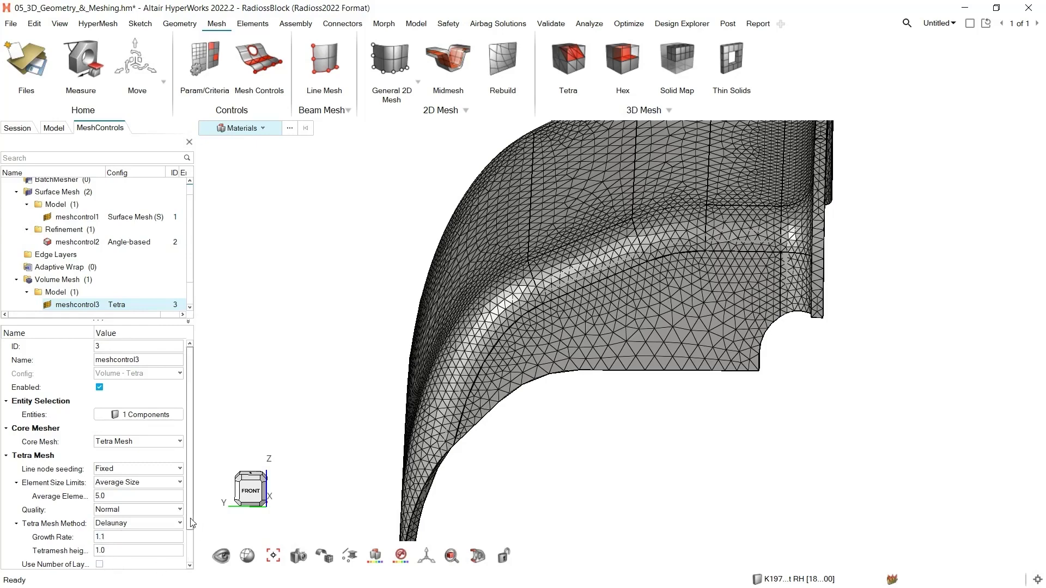
{"action": "scroll", "coordinate": [189, 540], "scroll_direction": "down", "scroll_amount": 1}
{"action": "scroll", "coordinate": [189, 541], "scroll_direction": "down", "scroll_amount": 2}
{"action": "left_click", "coordinate": [98, 522]}
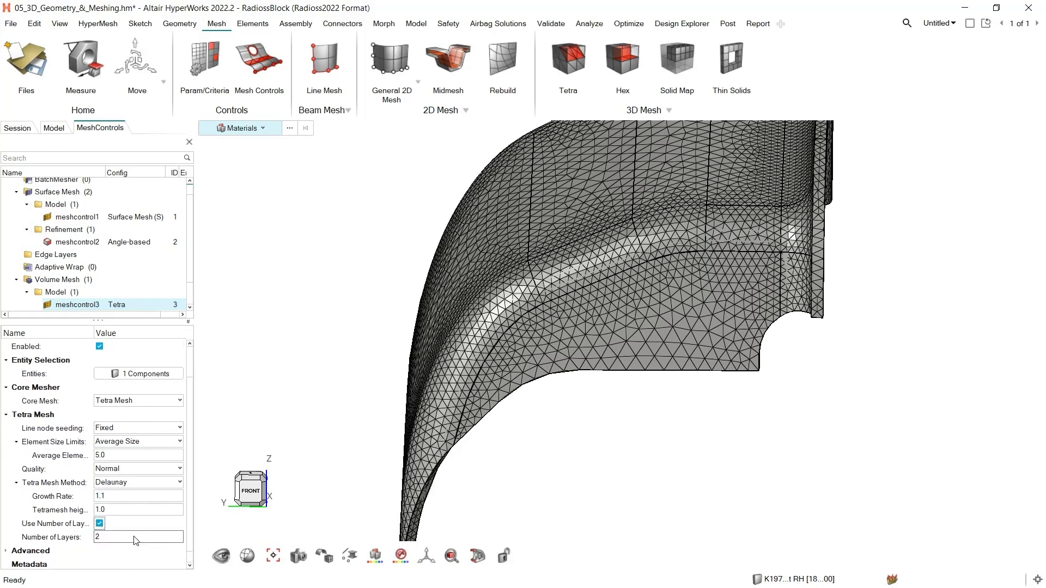
Generate the bracket's volume mesh from the defined Volume Mesh control.
{"action": "left_click", "coordinate": [69, 280]}
{"action": "right_click", "coordinate": [69, 280]}
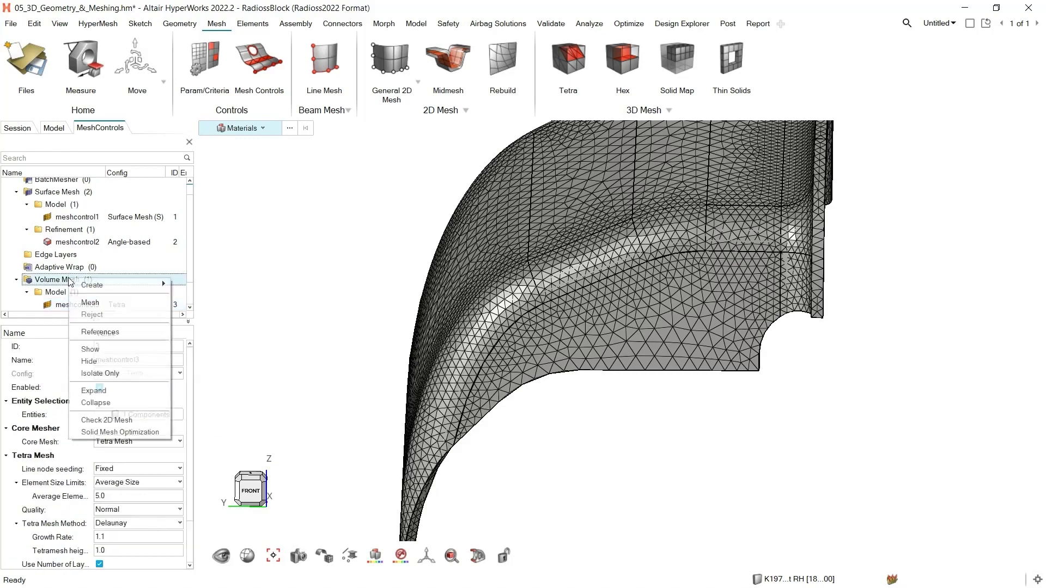
{"action": "left_click", "coordinate": [91, 303]}
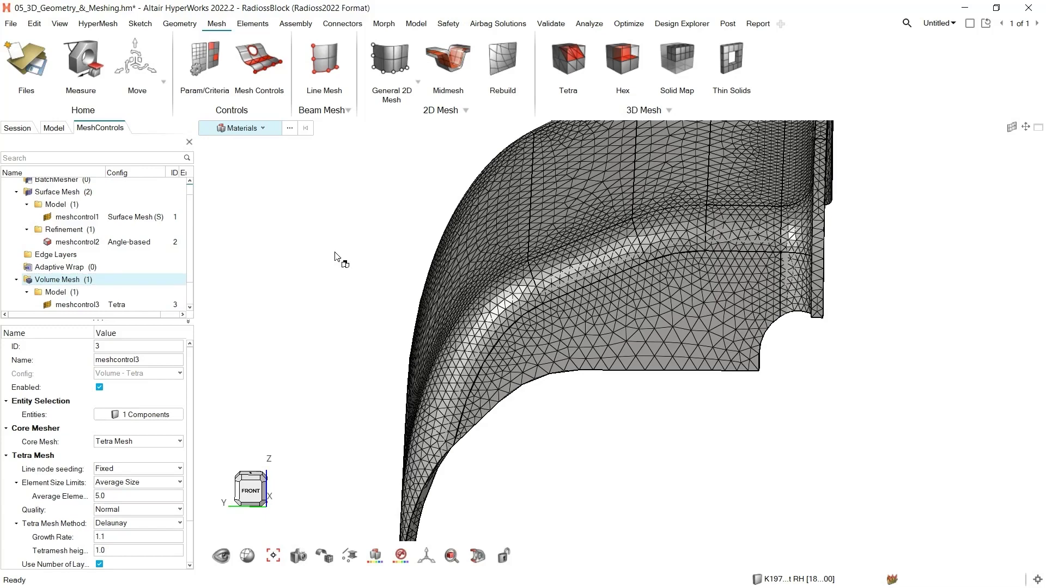
Hide the geometry and activate the Sectioncut section to examine the tetra elements inside the bracket, including from the right view.
{"action": "key", "text": "m"}
{"action": "key", "text": "m"}
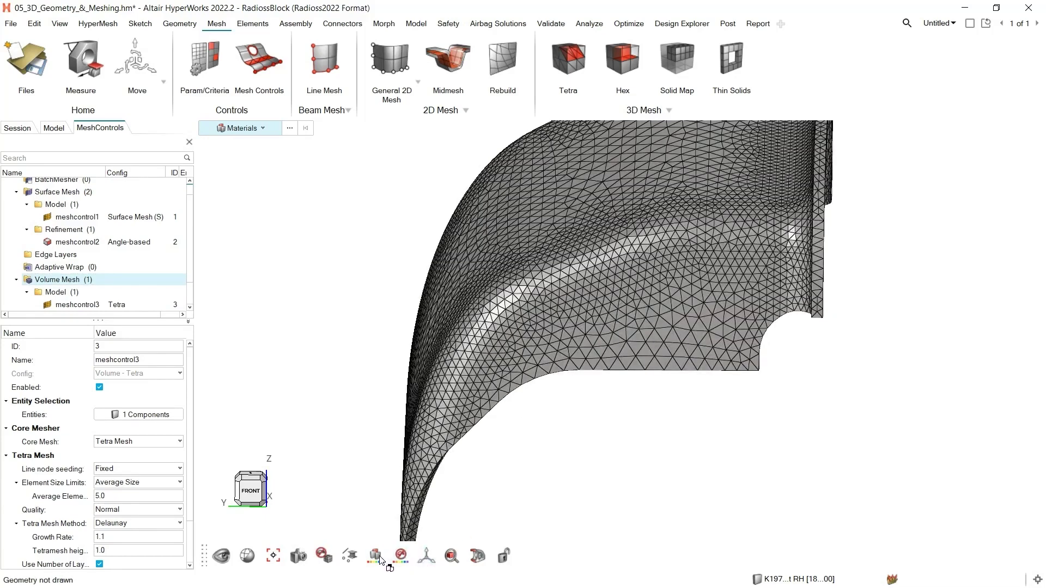
{"action": "left_click", "coordinate": [476, 554]}
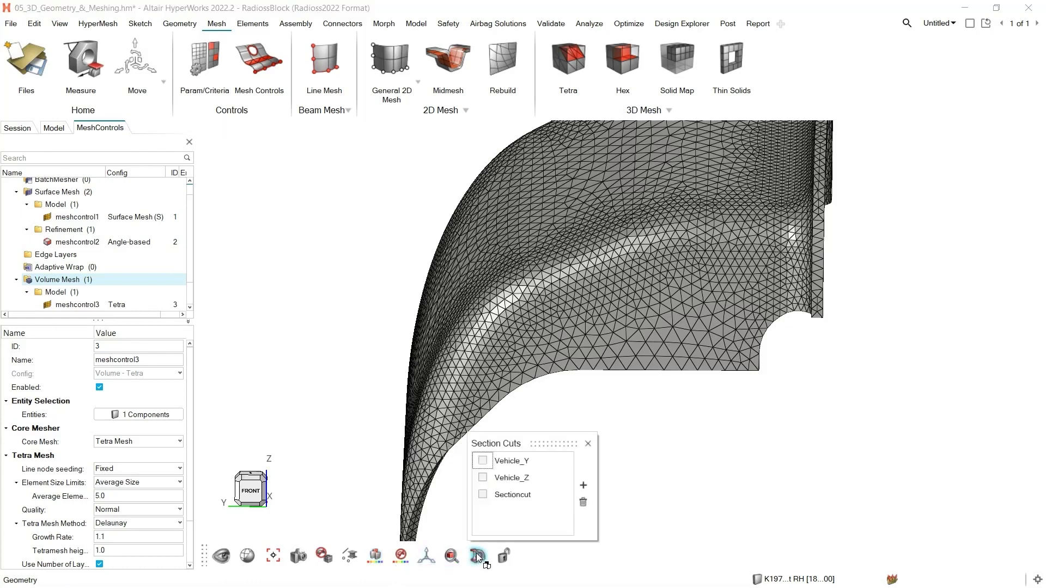
{"action": "left_click", "coordinate": [483, 495]}
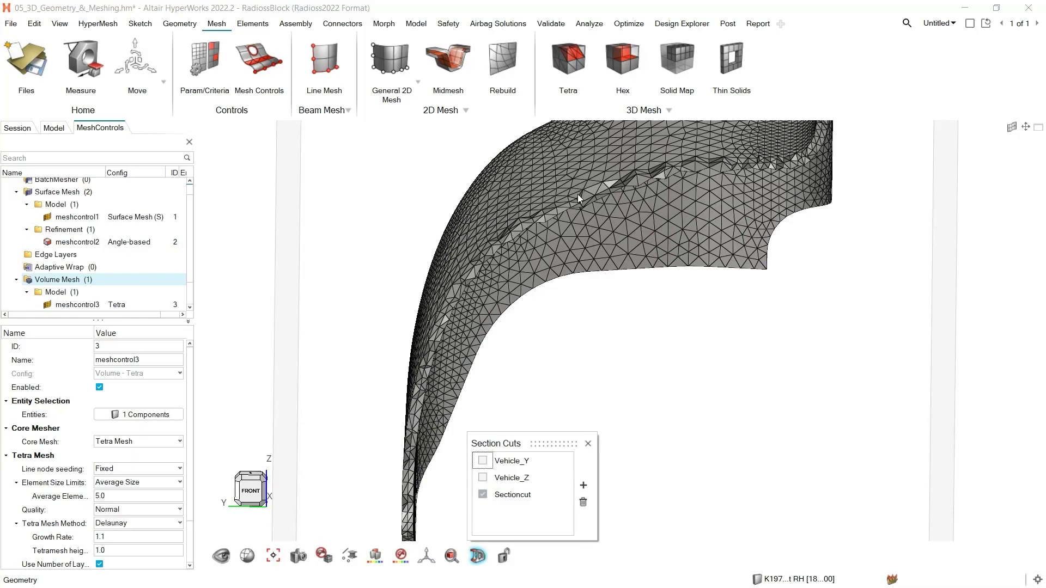
{"action": "scroll", "coordinate": [558, 216], "scroll_direction": "up", "scroll_amount": 5}
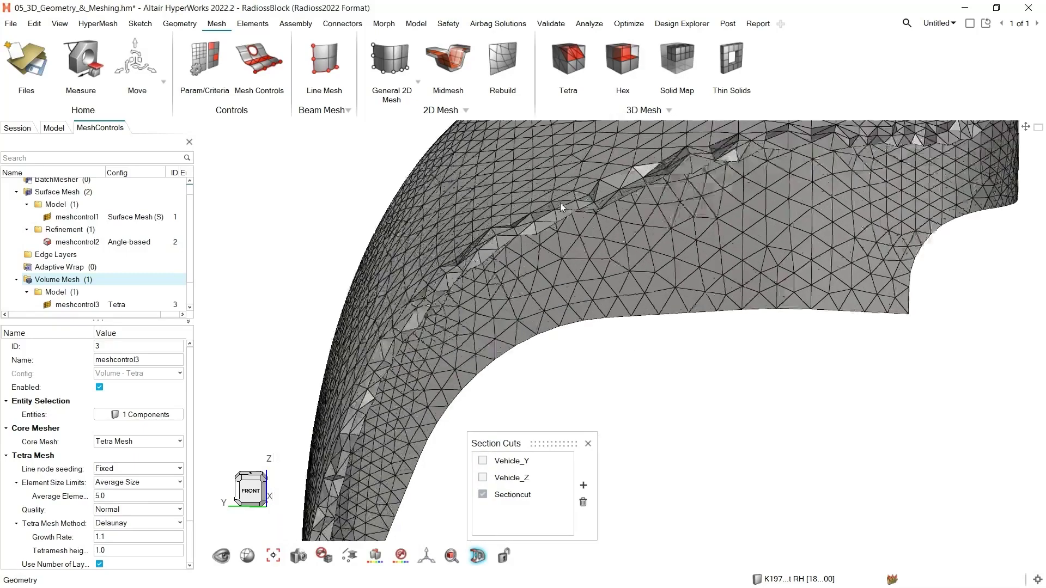
{"action": "middle_click_drag", "start_coordinate": [564, 216], "coordinate": [291, 552]}
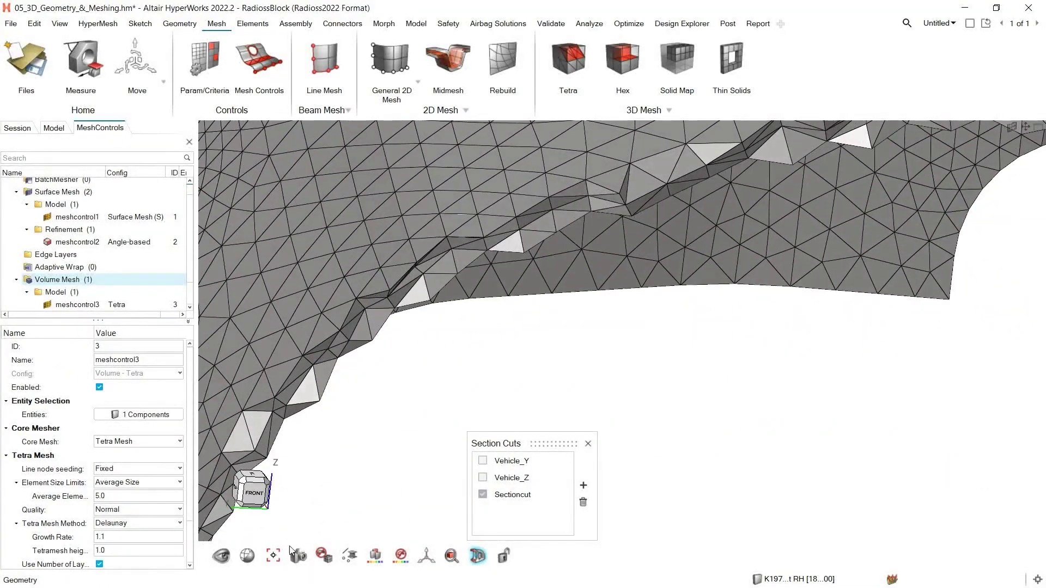
{"action": "left_click", "coordinate": [239, 494]}
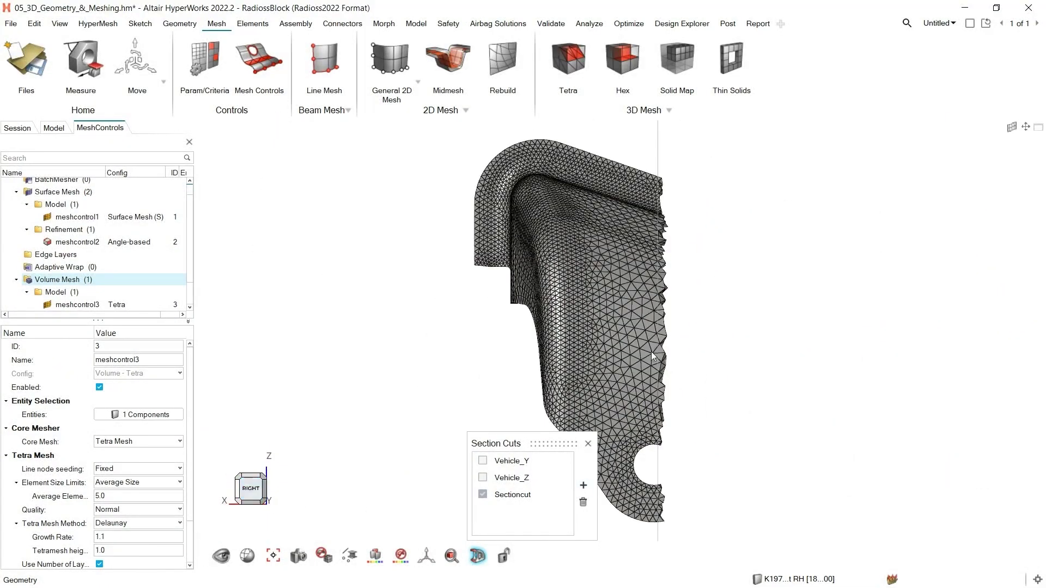
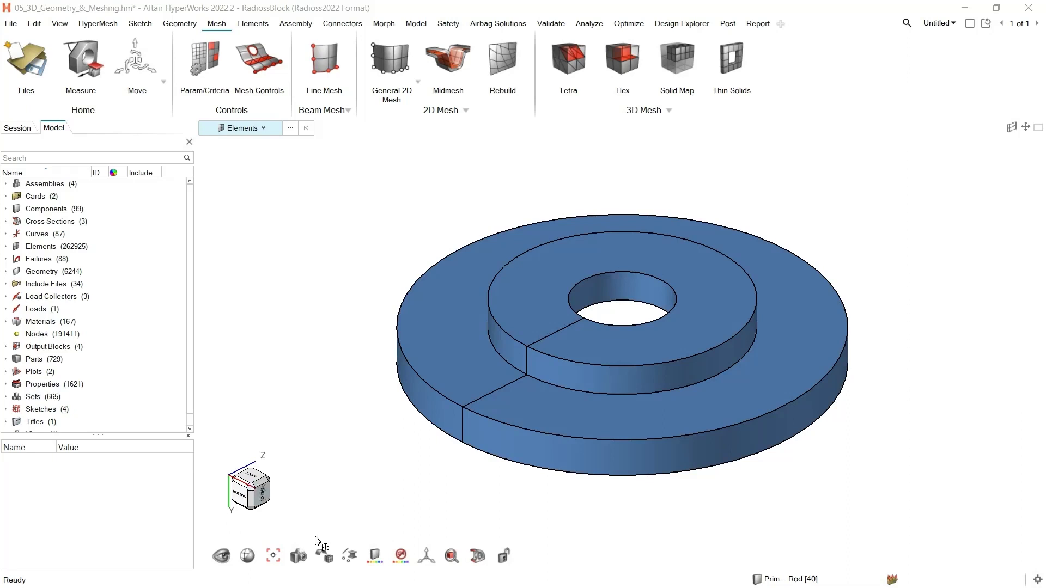
Display the stepped disc's geometry as transparent and select its inner annular mesh and the surrounding thin ring as source elements for a Hex drag.
{"action": "mouse_move", "coordinate": [325, 557]}
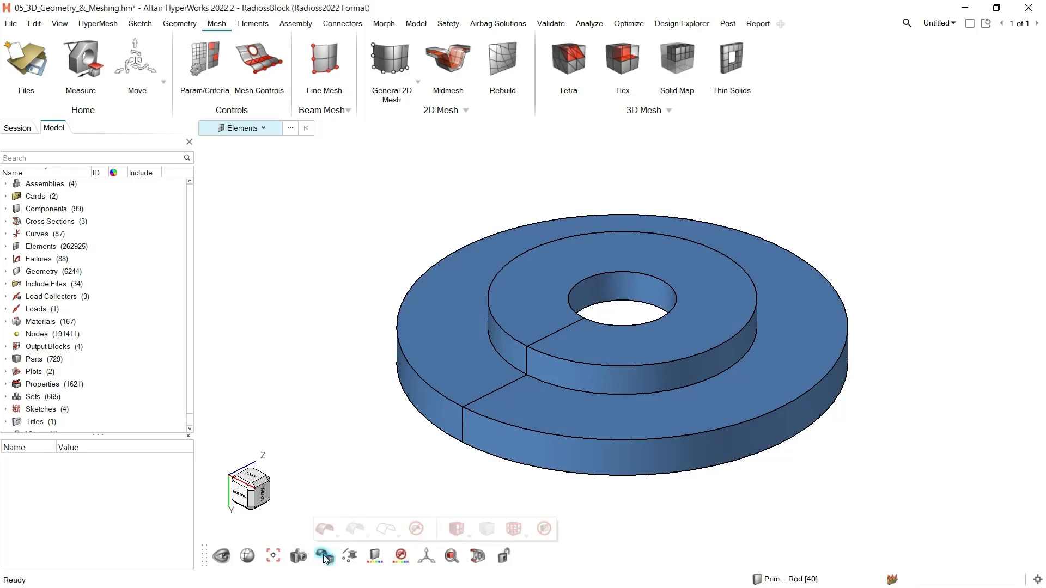
{"action": "left_click", "coordinate": [354, 527]}
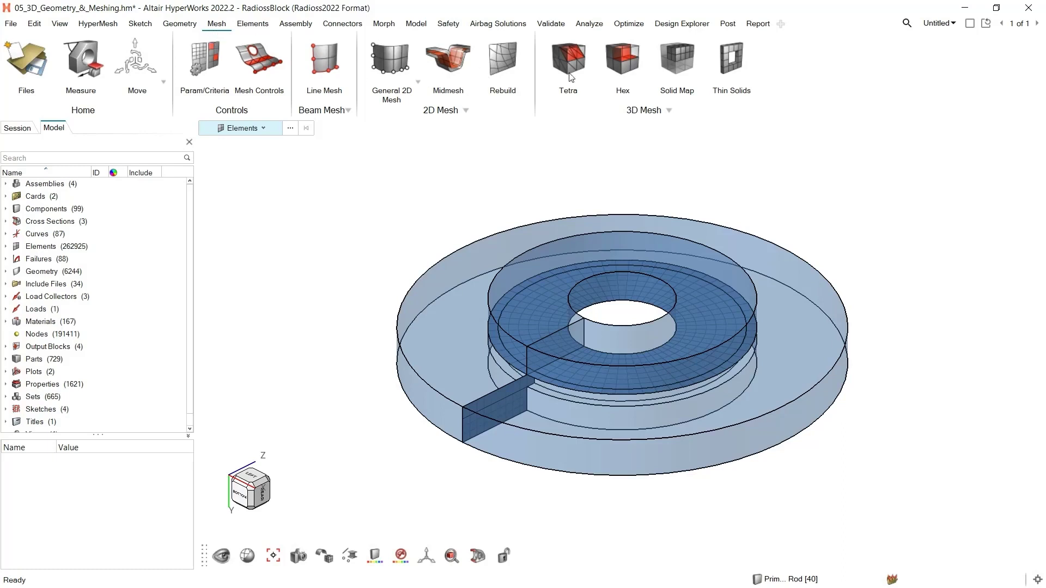
{"action": "left_click", "coordinate": [624, 73]}
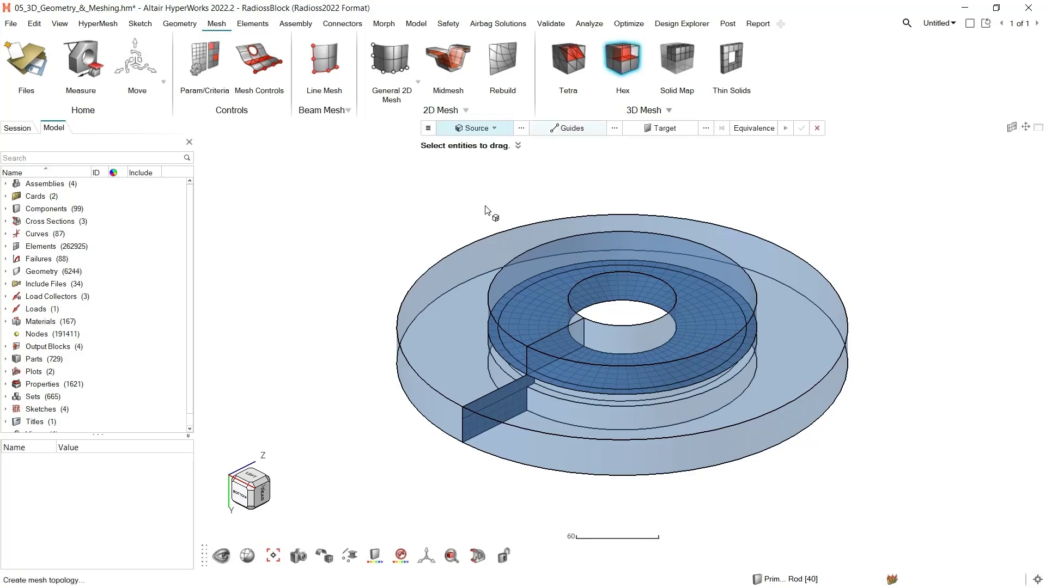
{"action": "left_click", "coordinate": [494, 131]}
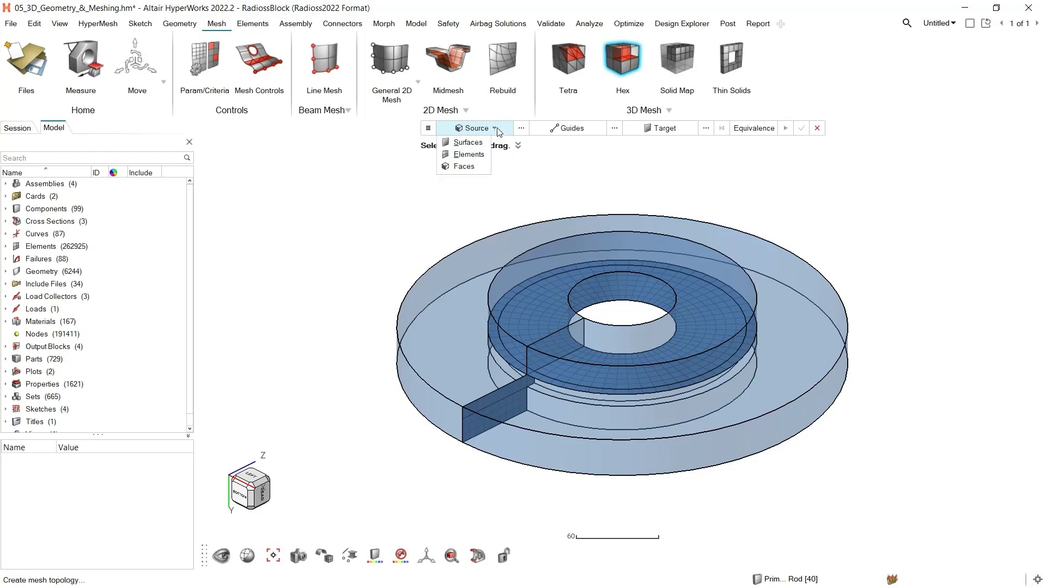
{"action": "left_click", "coordinate": [469, 154]}
{"action": "left_click", "coordinate": [538, 303]}
{"action": "left_click", "coordinate": [537, 301]}
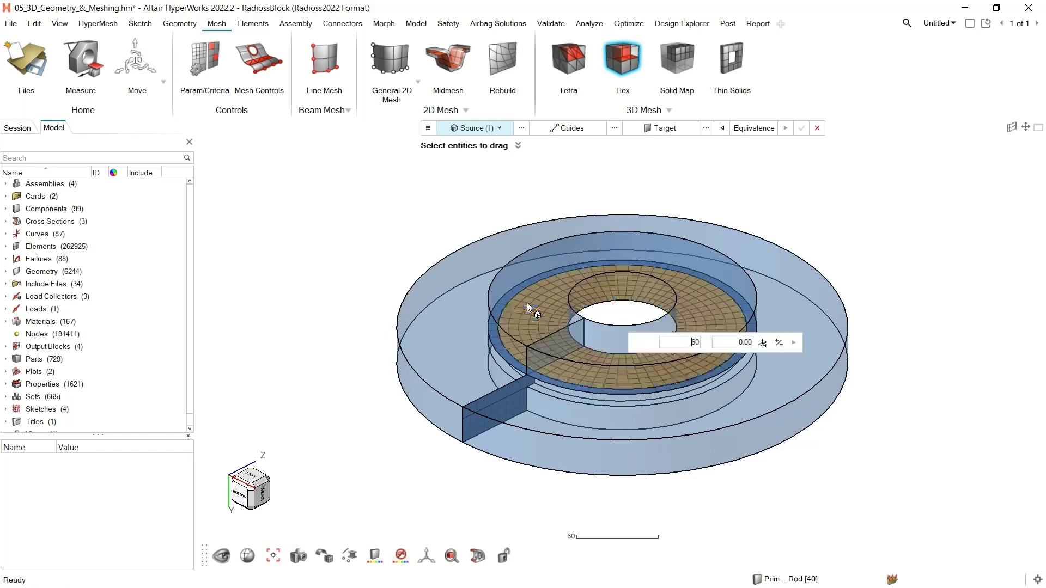
{"action": "left_click", "coordinate": [507, 300]}
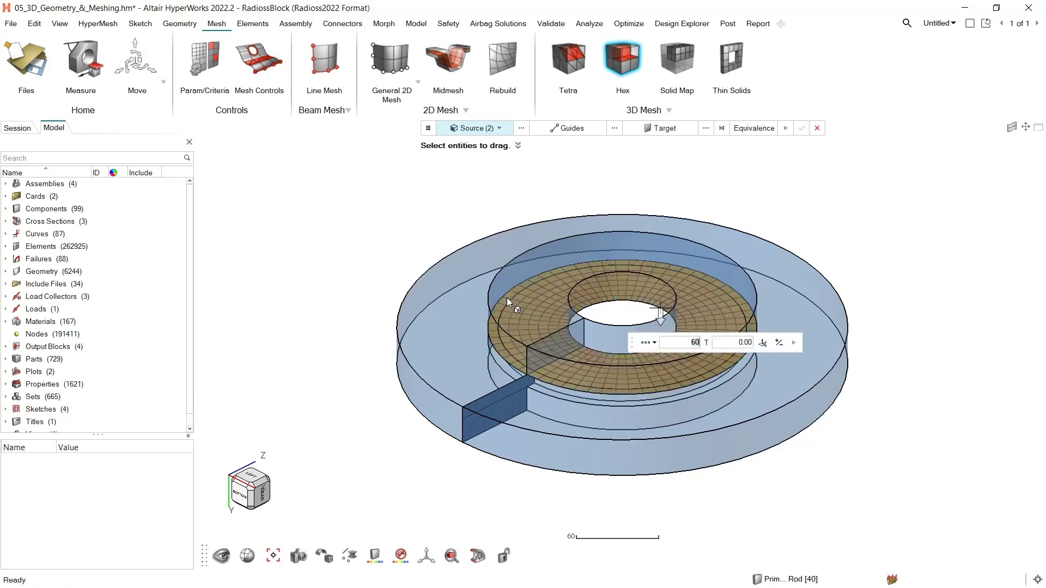
Drag the selected inner ring shell elements by -24 with an element size of 8.00 to create the disc's inner hex mesh.
{"action": "left_click", "coordinate": [653, 346]}
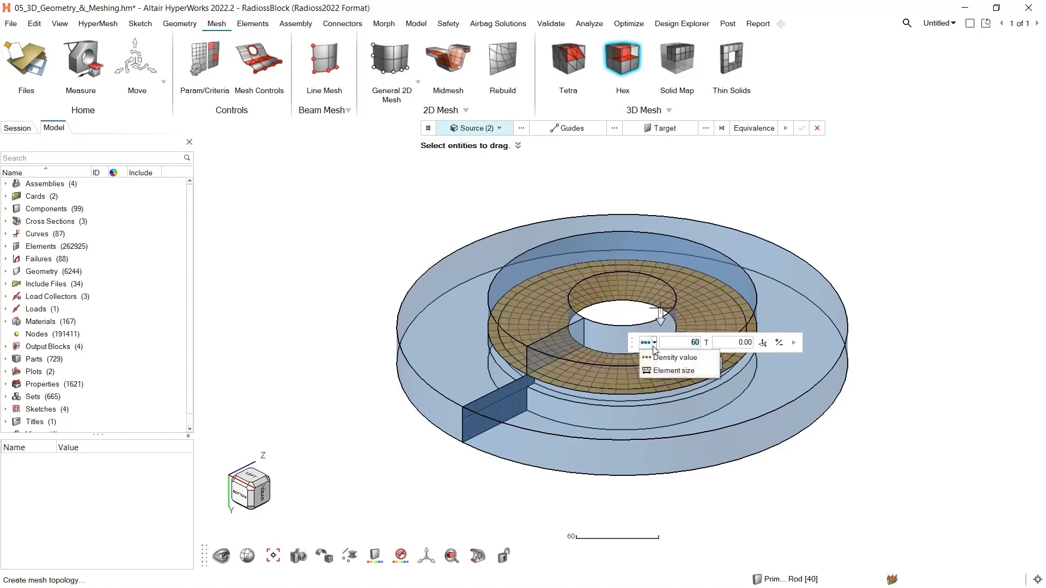
{"action": "left_click", "coordinate": [680, 372]}
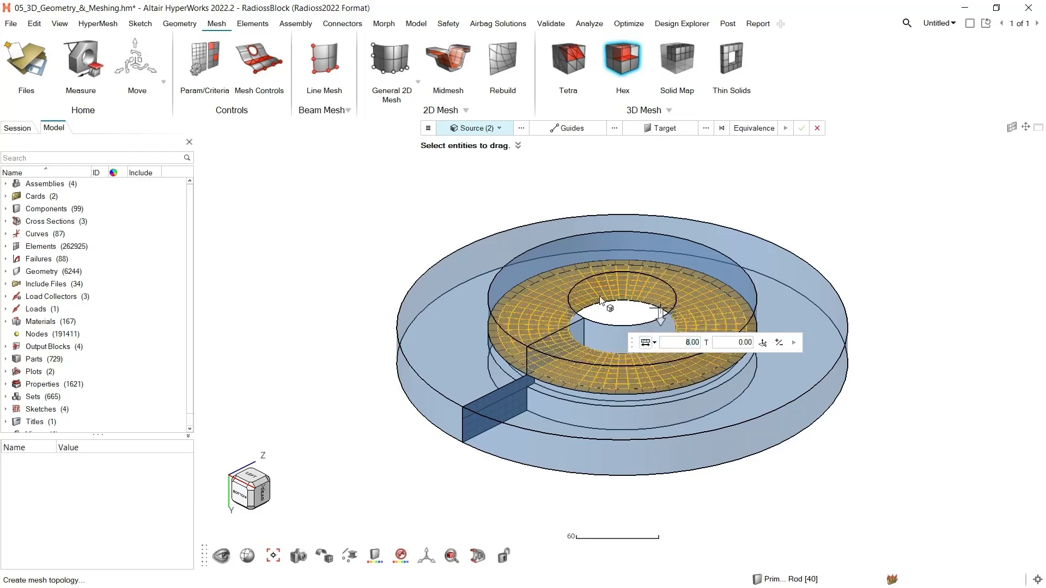
{"action": "left_click_drag", "start_coordinate": [660, 316], "coordinate": [643, 286]}
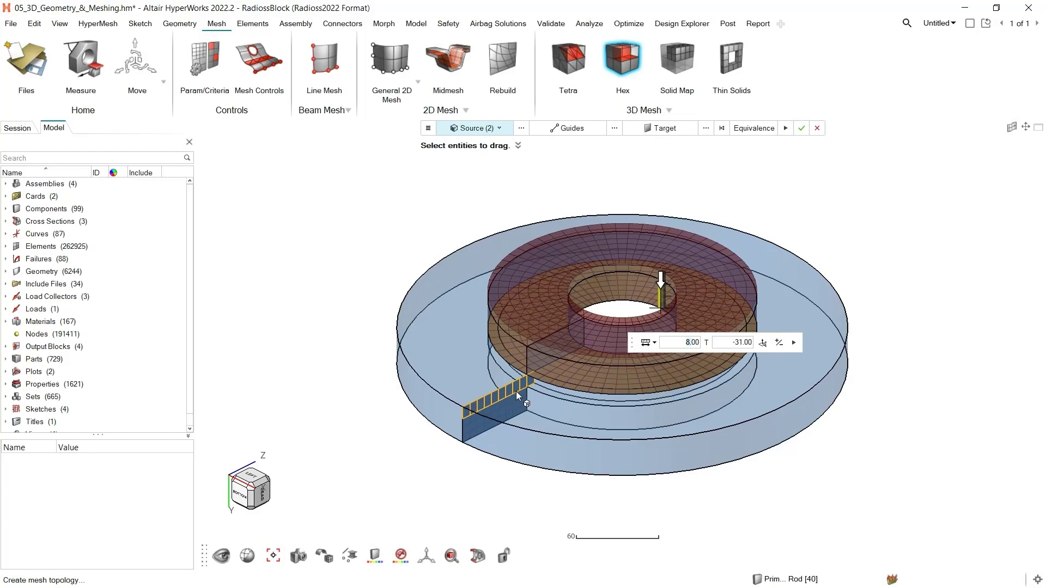
{"action": "left_click", "coordinate": [742, 343]}
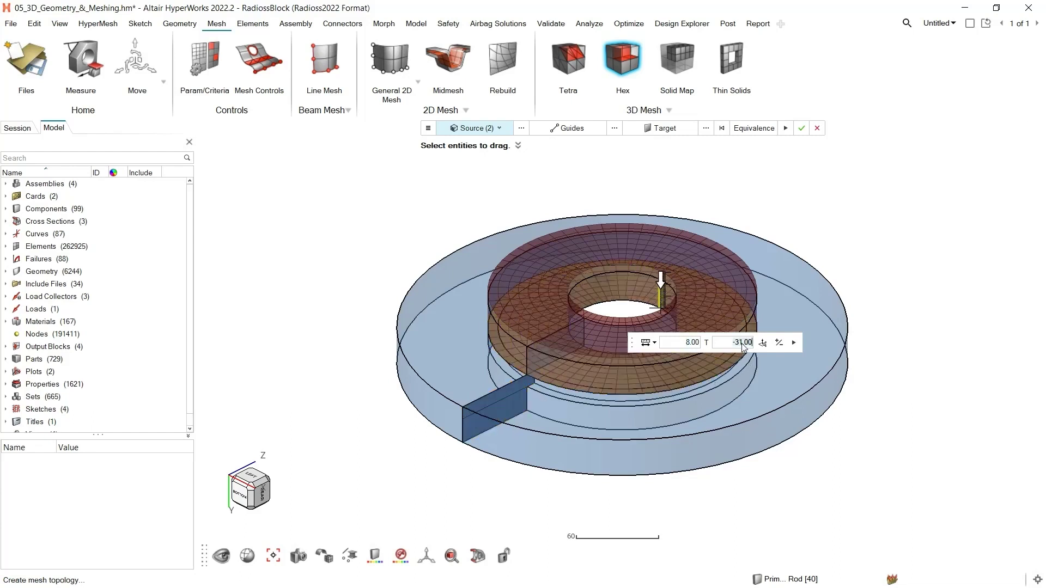
{"action": "key", "text": "BackSpace"}
{"action": "type", "text": "-24"}
{"action": "key", "text": "Return"}
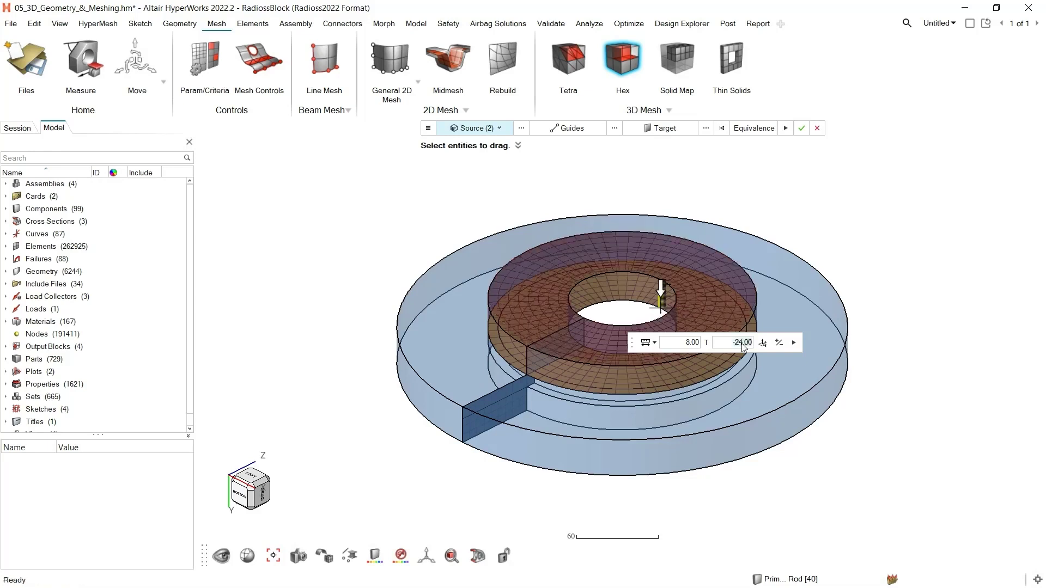
{"action": "left_click", "coordinate": [793, 342]}
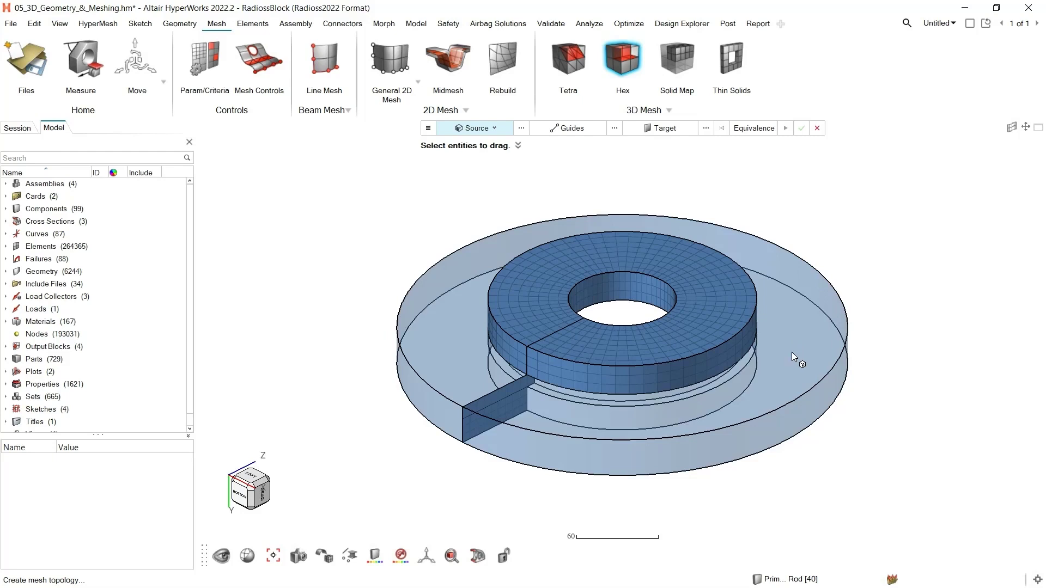
Drag the rectangular outer shell section along the disc's outer circular edge line with a density value of 60 to create hex elements.
{"action": "left_click", "coordinate": [489, 414]}
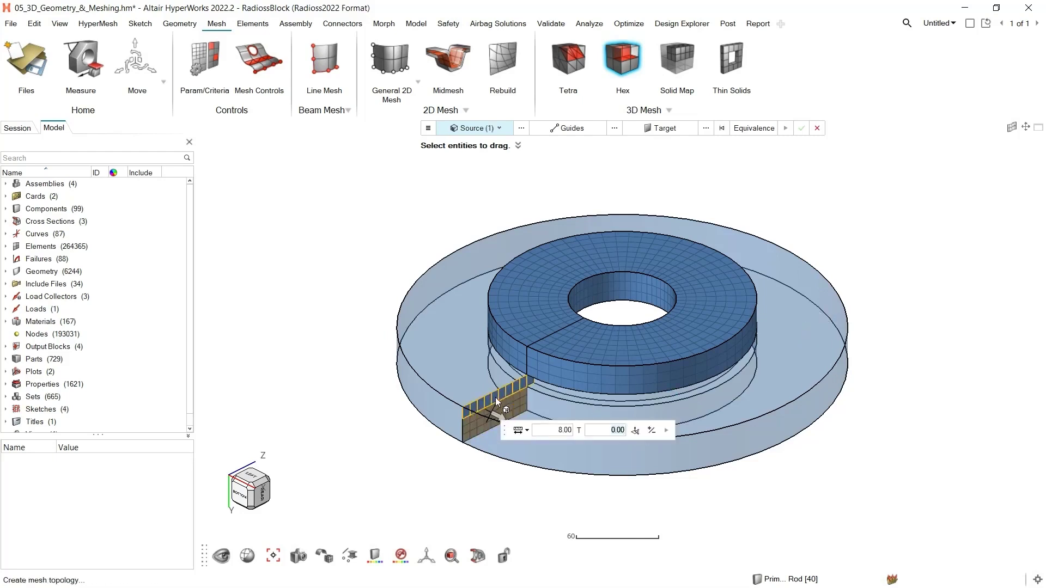
{"action": "left_click", "coordinate": [584, 130]}
{"action": "left_click", "coordinate": [586, 129]}
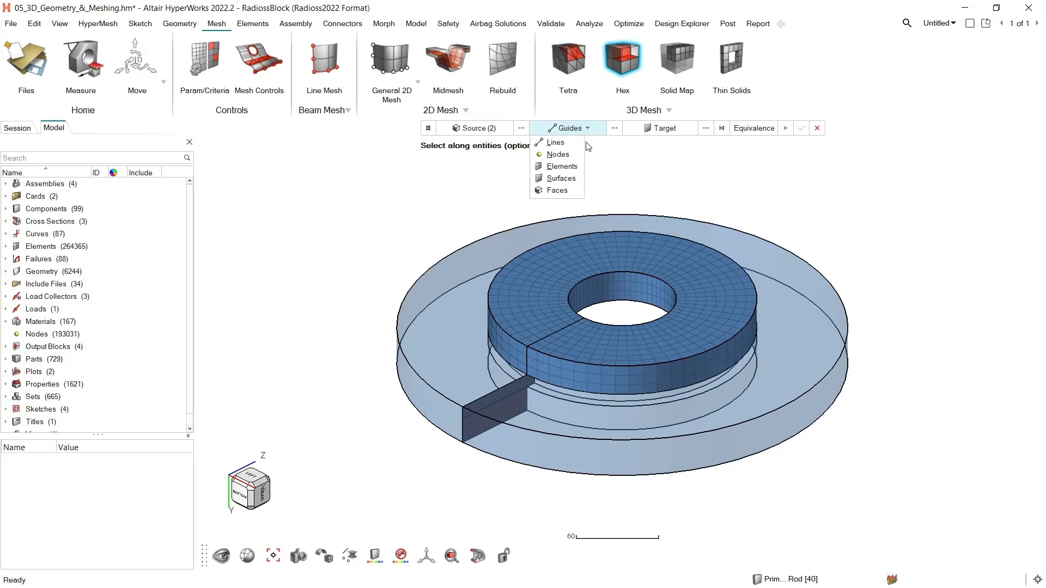
{"action": "left_click", "coordinate": [574, 143]}
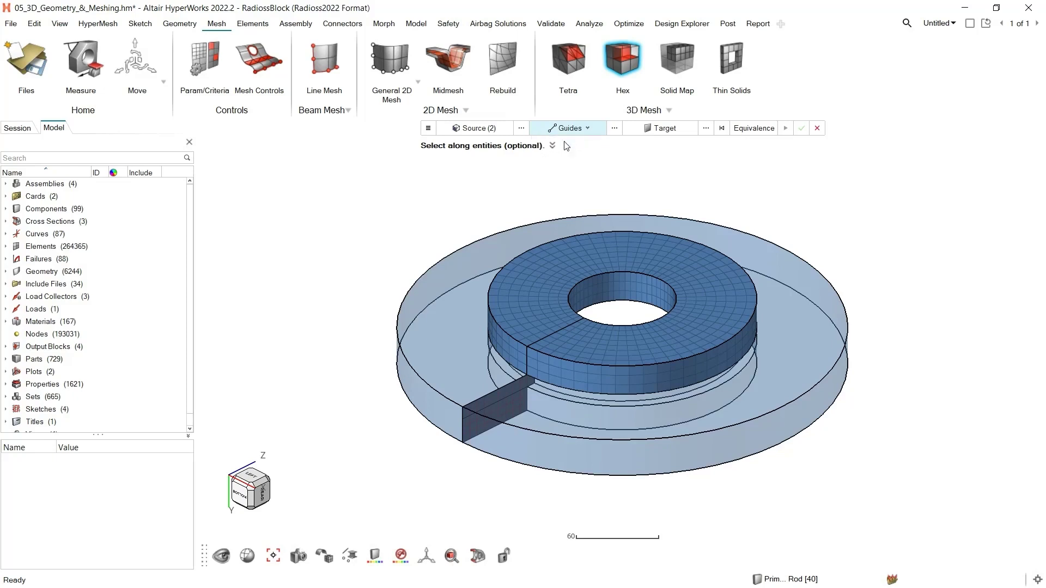
{"action": "left_click", "coordinate": [418, 281]}
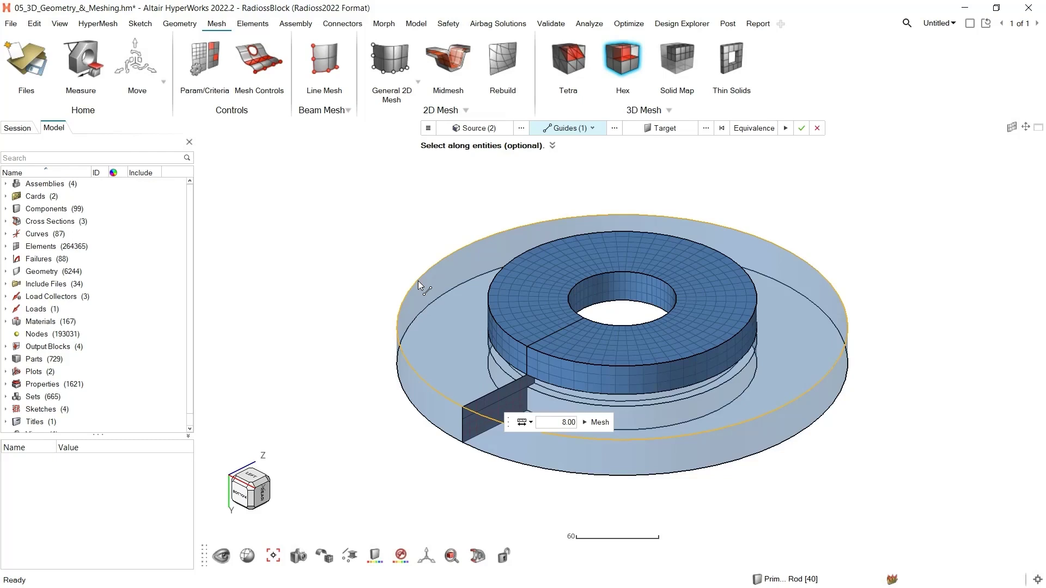
{"action": "left_click", "coordinate": [530, 423]}
{"action": "left_click", "coordinate": [548, 439]}
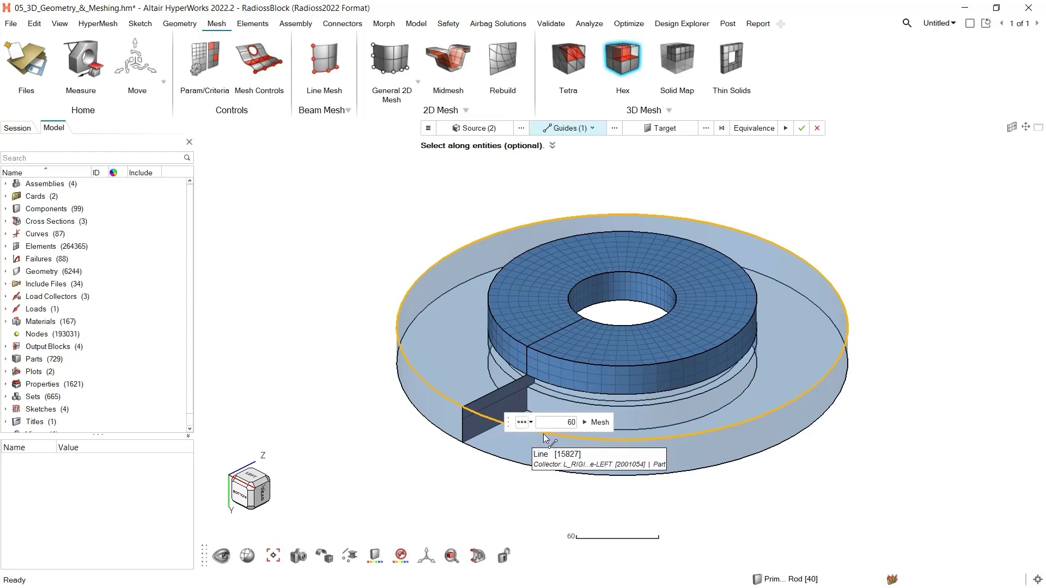
{"action": "left_click", "coordinate": [599, 423]}
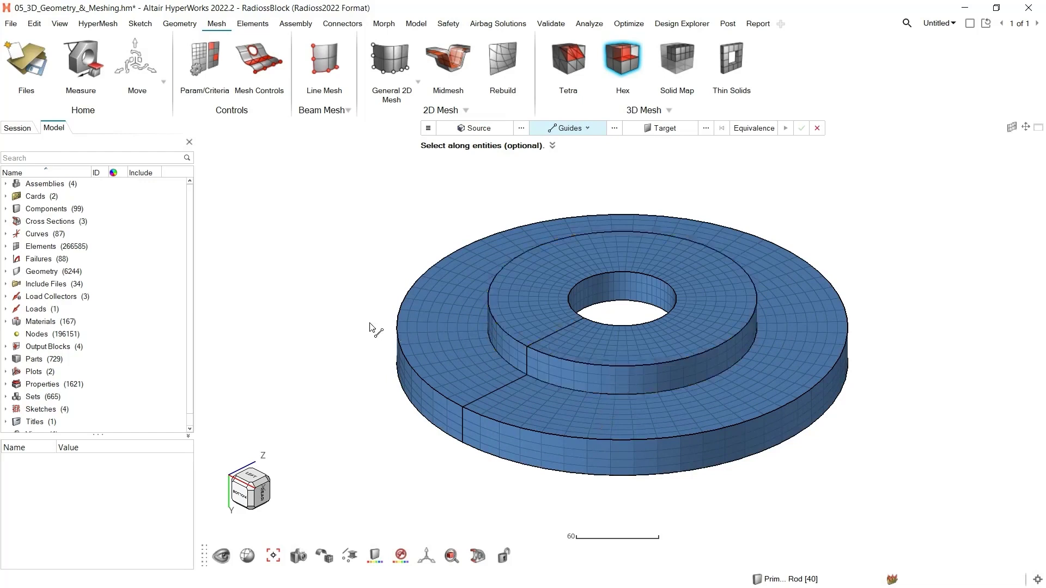
{"action": "key", "text": "Escape"}
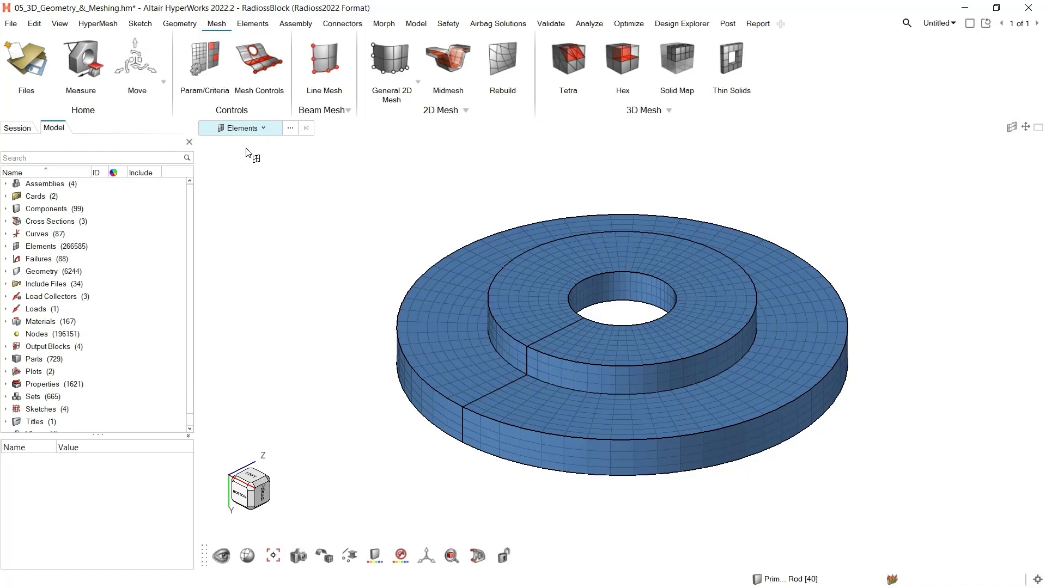
Select all displayed elements of the disc to examine the hex mesh, then clear the selection.
{"action": "left_click", "coordinate": [509, 317]}
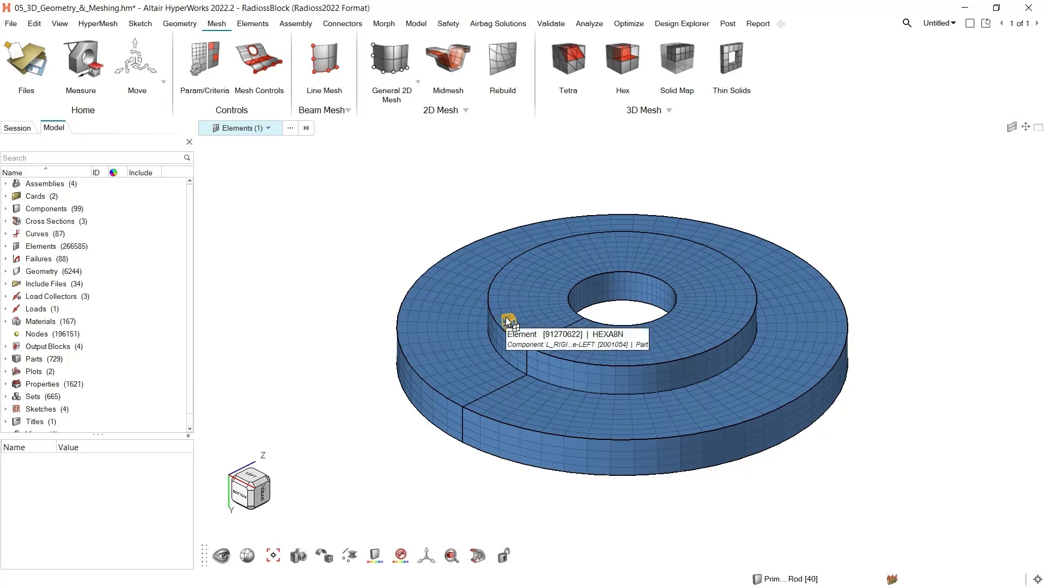
{"action": "key", "text": "ctrl+a"}
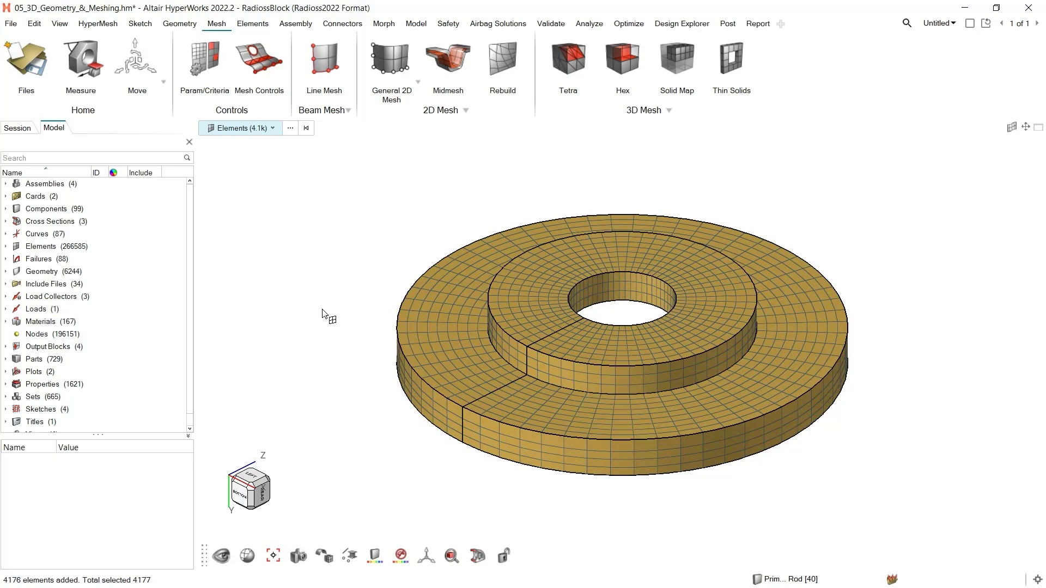
{"action": "key", "text": "Escape"}
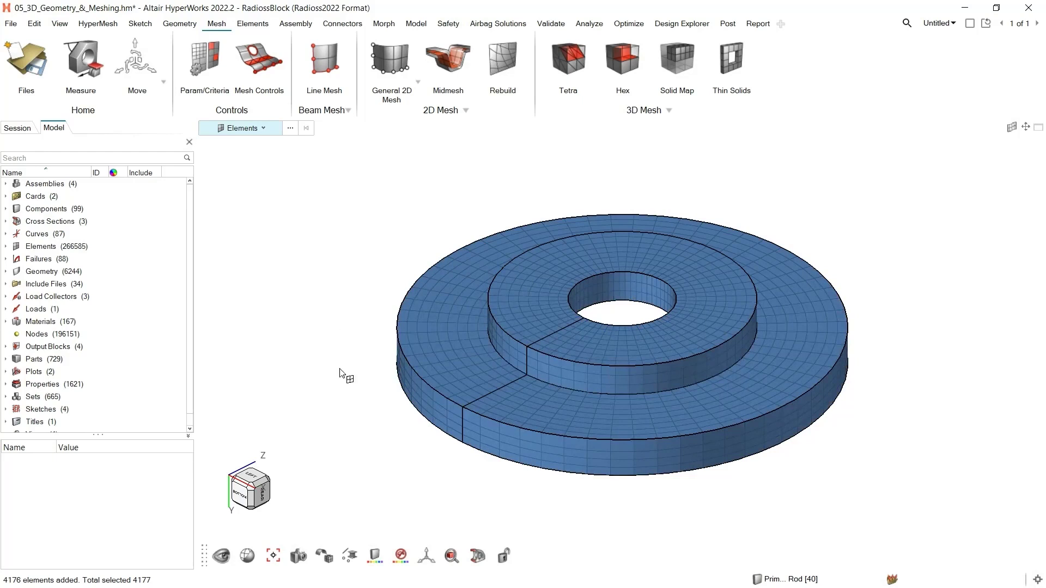
Restore the saved Mappable view and color the part's geometry by Mappable mode.
{"action": "left_click", "coordinate": [299, 556]}
{"action": "left_click", "coordinate": [487, 471]}
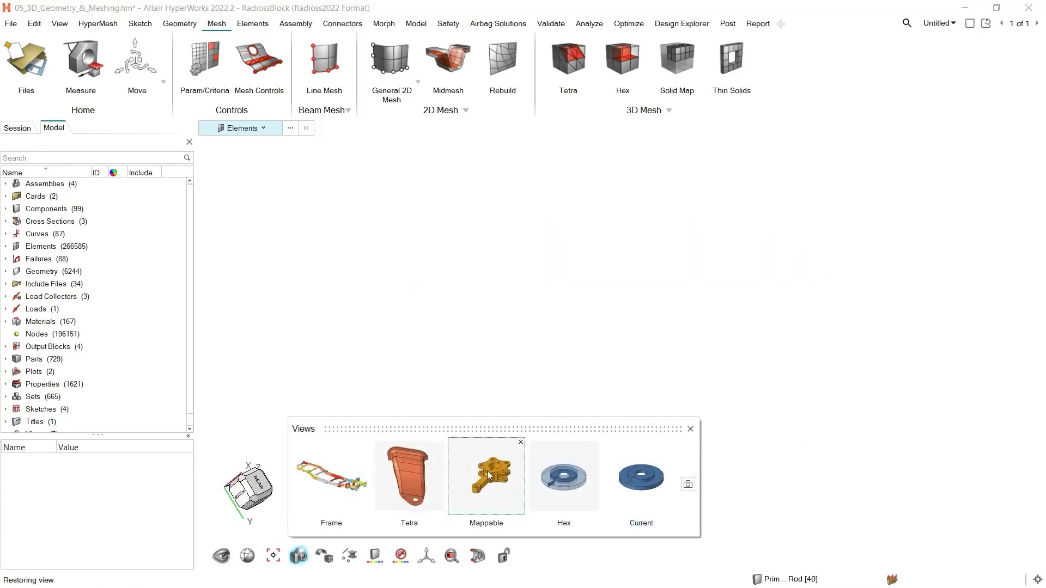
{"action": "left_click", "coordinate": [690, 428]}
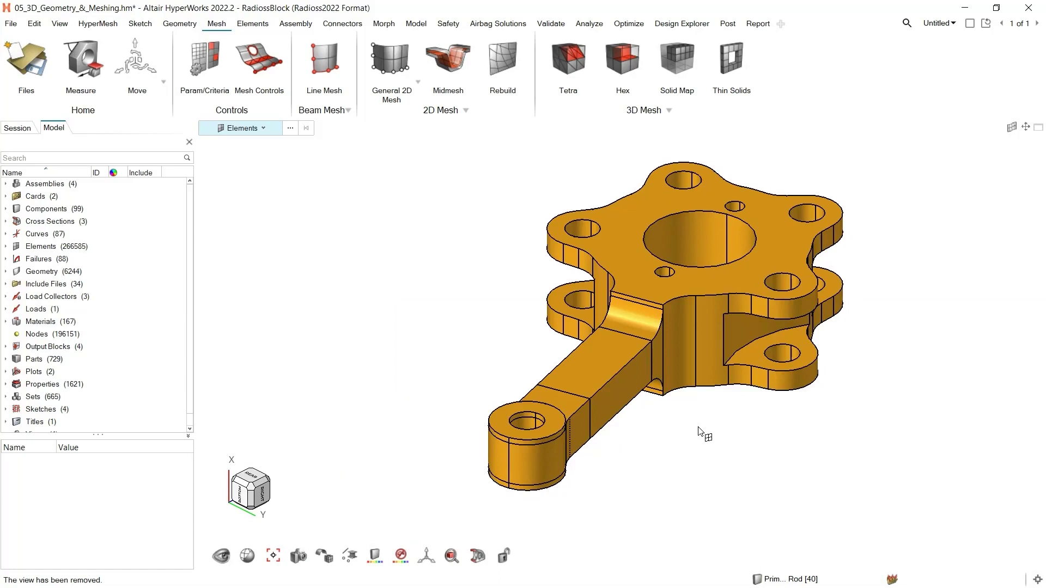
{"action": "left_click", "coordinate": [374, 559]}
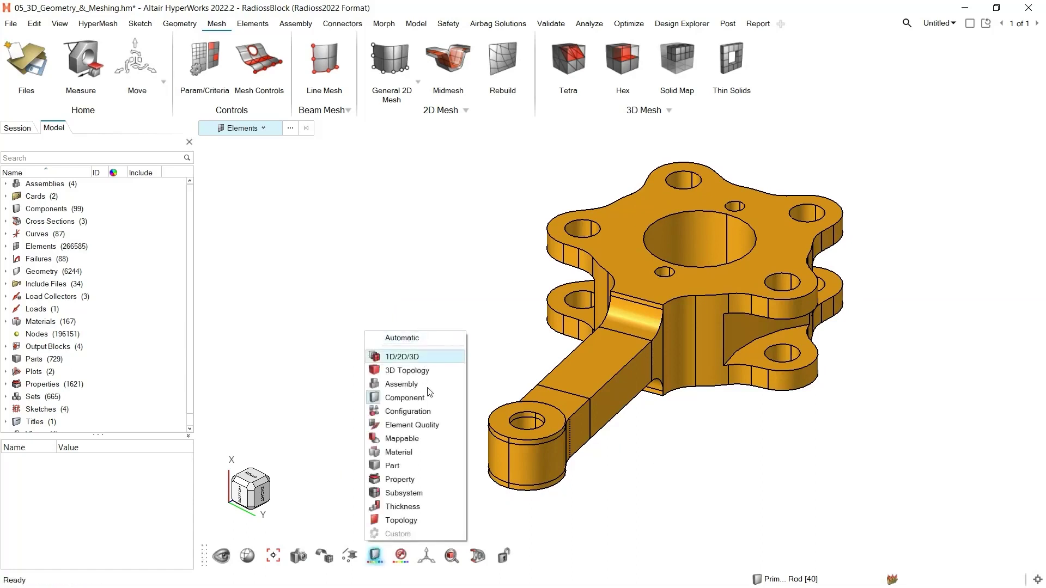
{"action": "left_click", "coordinate": [394, 438]}
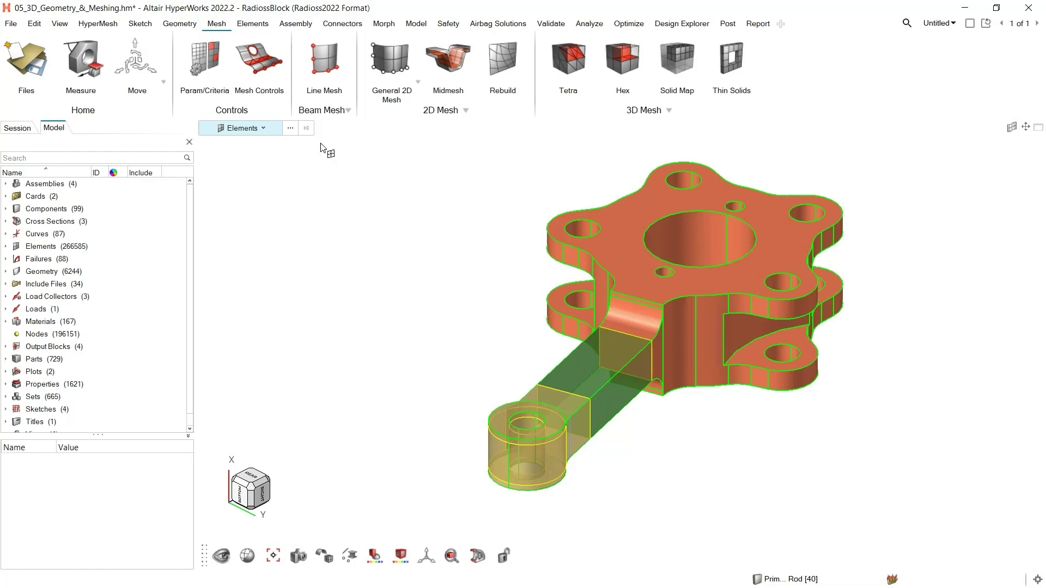
Split the hub solid with a plane lying on the upper face of the lower lug flange.
{"action": "left_click", "coordinate": [181, 24]}
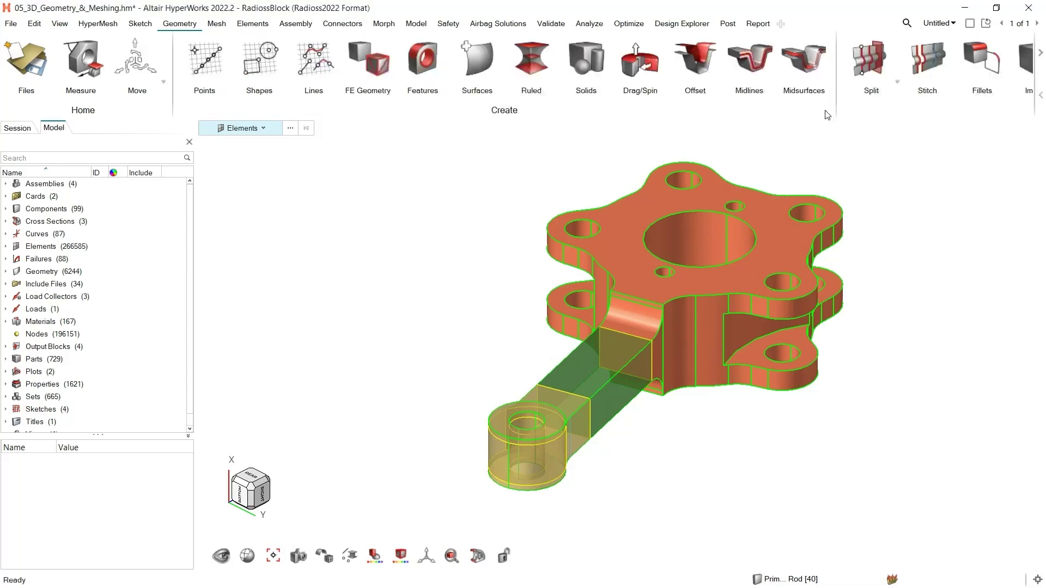
{"action": "left_click", "coordinate": [869, 63]}
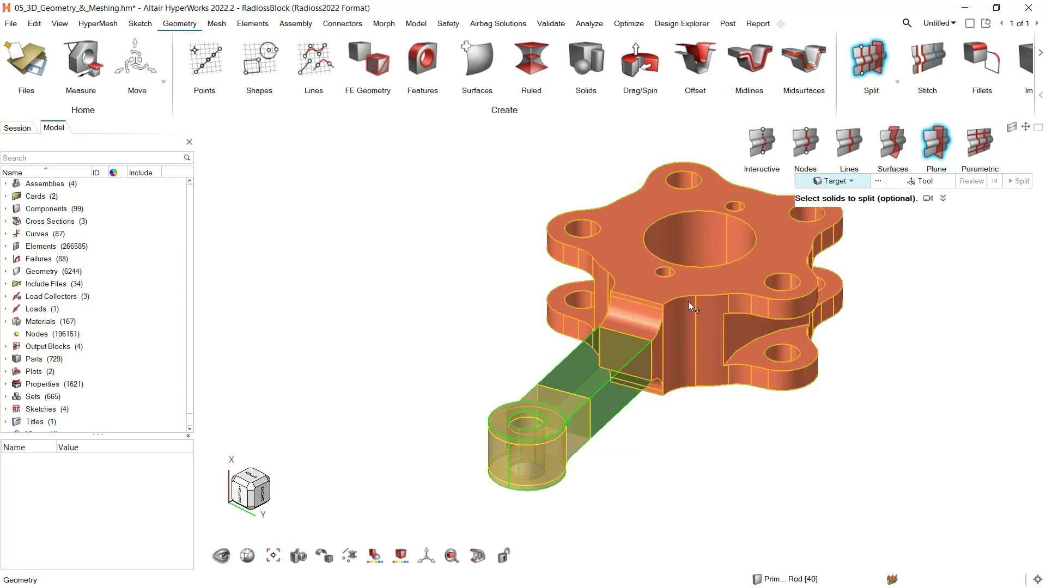
{"action": "left_click", "coordinate": [704, 300]}
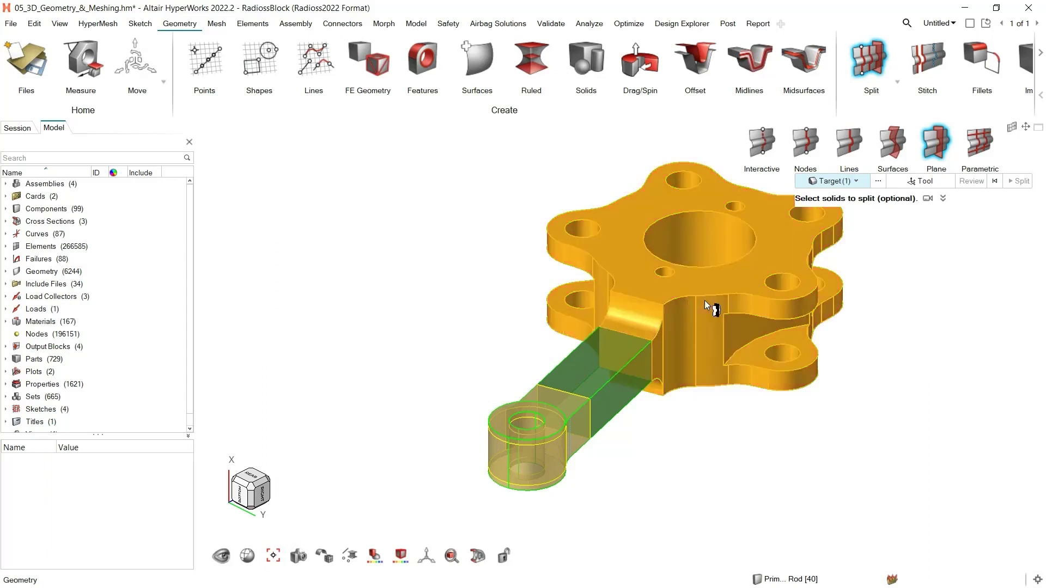
{"action": "left_click", "coordinate": [924, 182]}
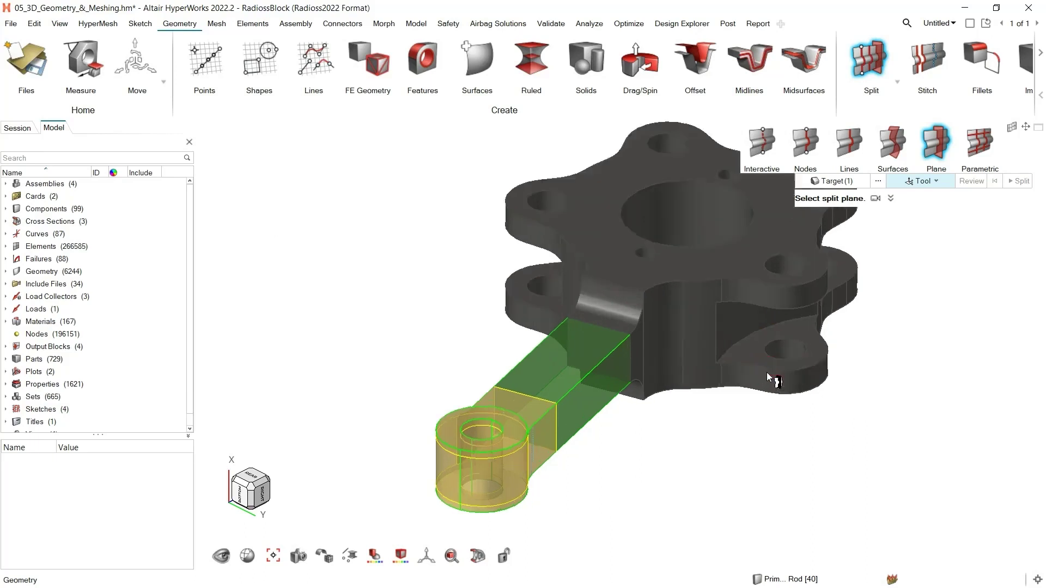
{"action": "scroll", "coordinate": [767, 372], "scroll_direction": "up", "scroll_amount": 6}
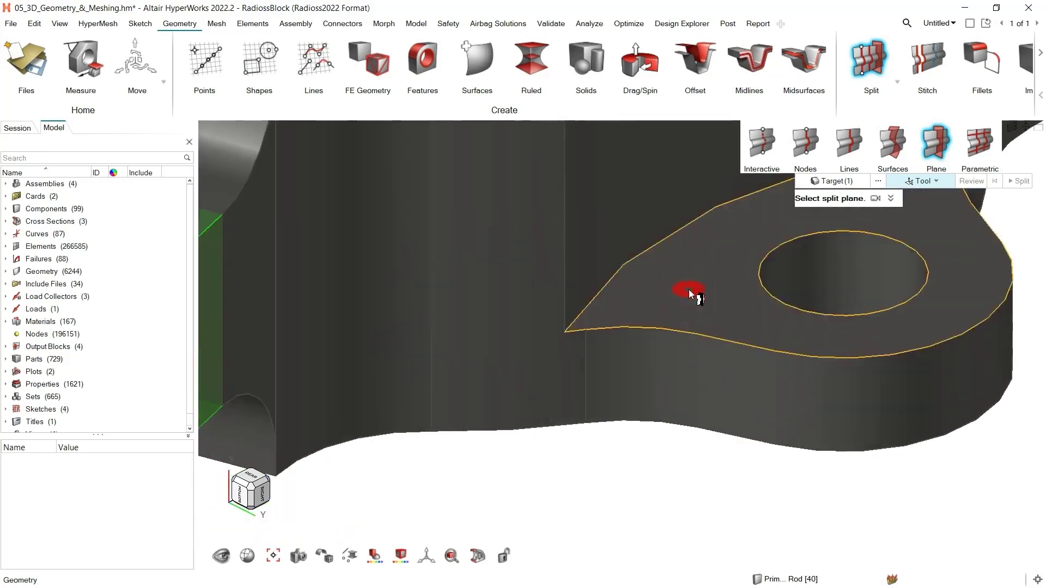
{"action": "left_click", "coordinate": [691, 291]}
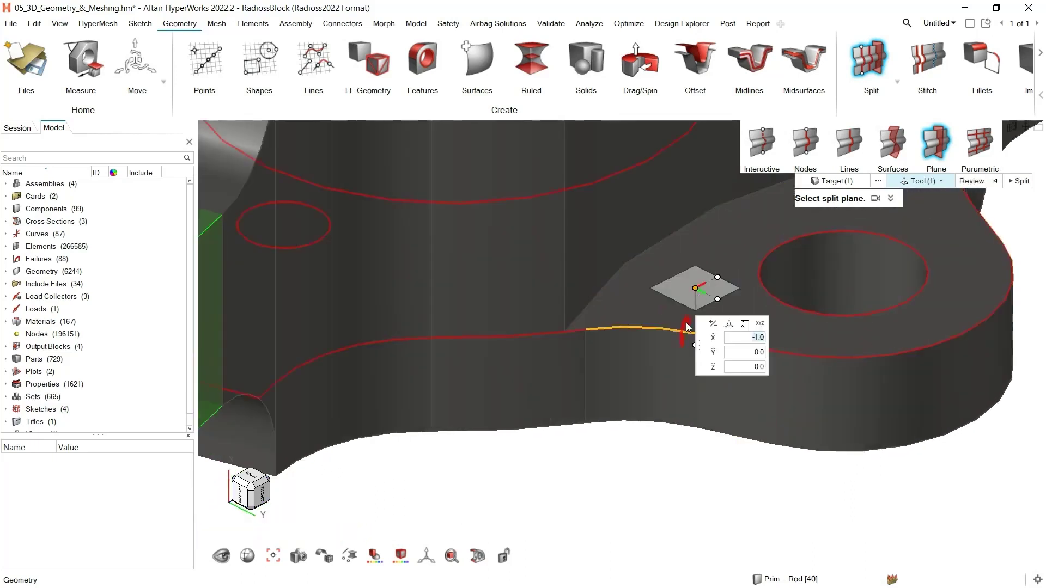
{"action": "scroll", "coordinate": [687, 327], "scroll_direction": "down", "scroll_amount": 5}
{"action": "scroll", "coordinate": [687, 327], "scroll_direction": "down", "scroll_amount": 2}
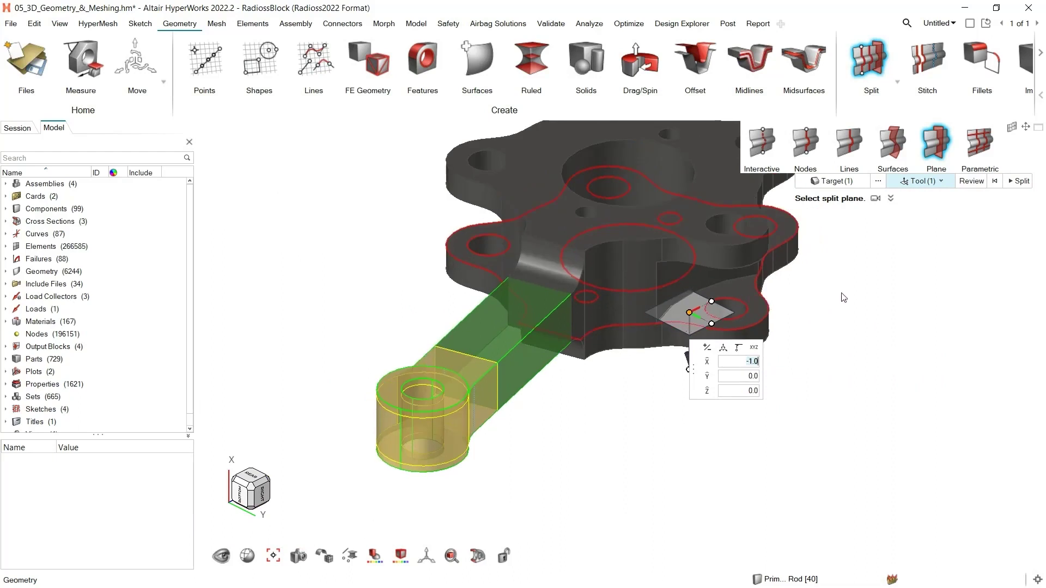
{"action": "left_click", "coordinate": [1021, 181]}
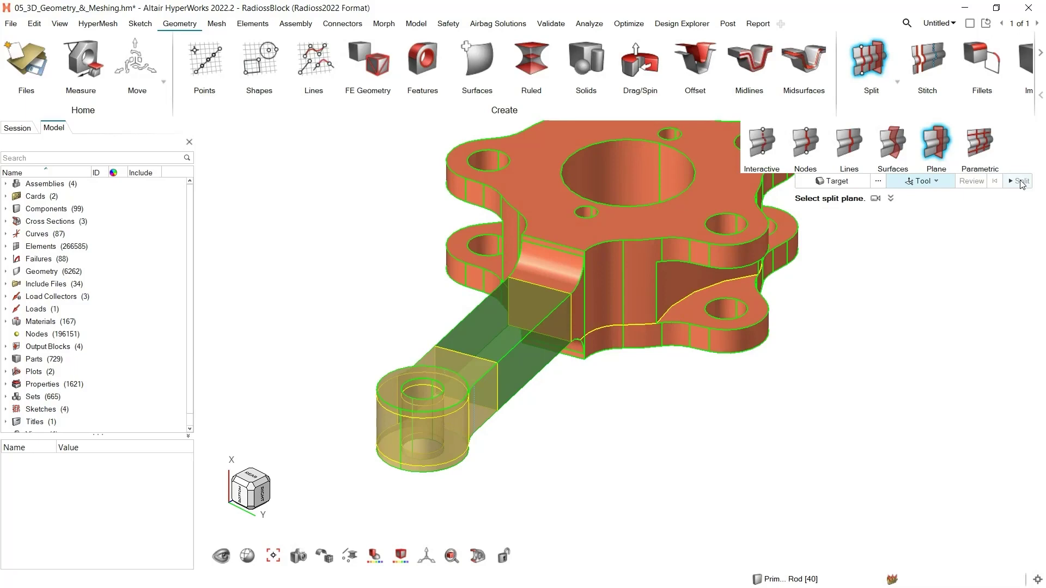
Split the upper hub solid with a plane lying on the underside face of the upper lug flange.
{"action": "scroll", "coordinate": [733, 300], "scroll_direction": "up", "scroll_amount": 5}
{"action": "middle_click_drag", "start_coordinate": [731, 293], "coordinate": [609, 279]}
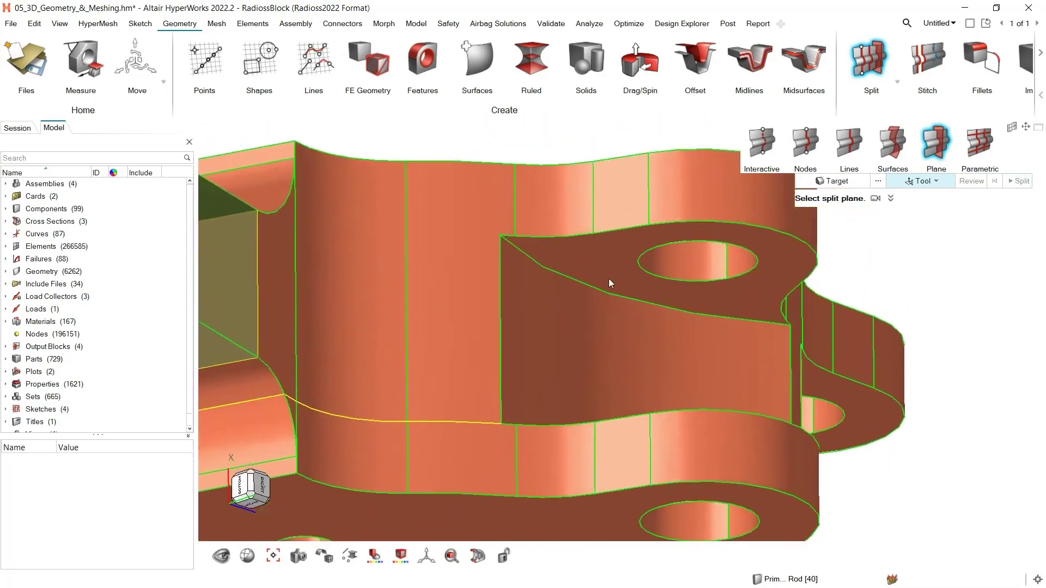
{"action": "left_click", "coordinate": [603, 259]}
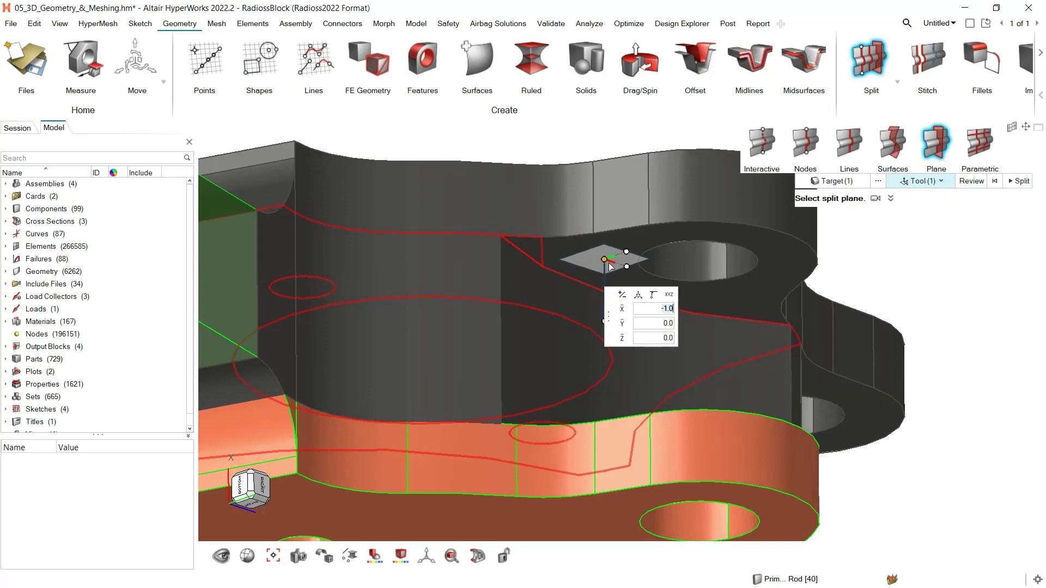
{"action": "middle_click_drag", "start_coordinate": [527, 292], "coordinate": [538, 325]}
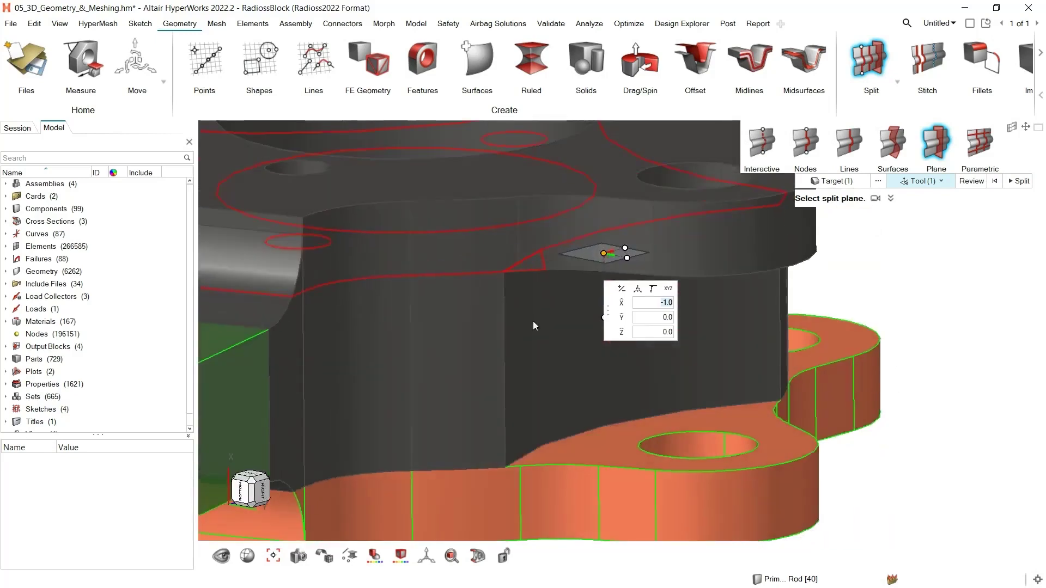
{"action": "left_click", "coordinate": [1016, 182]}
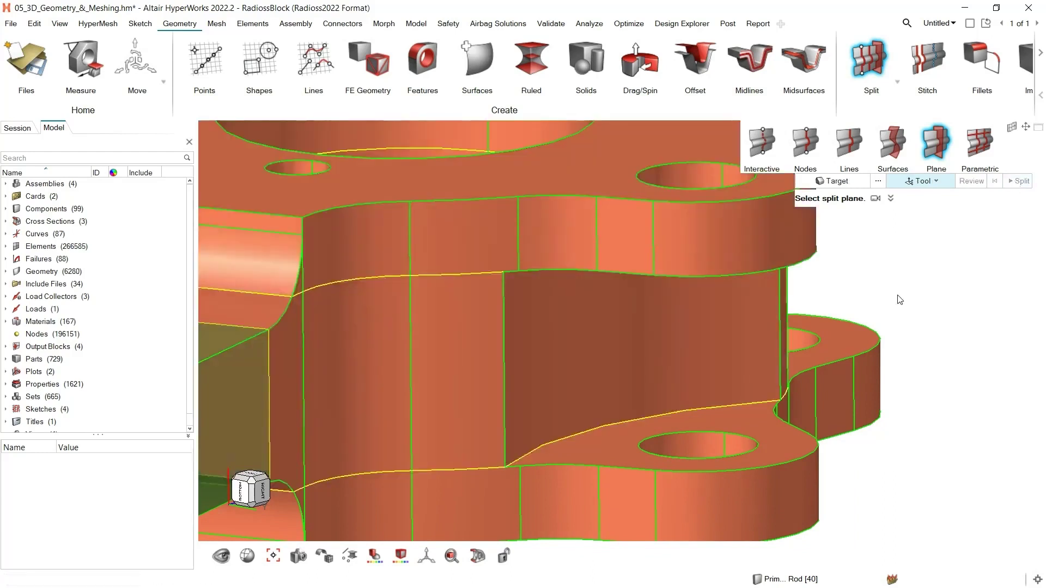
Suppress the two short vertical edges and the connecting fillet-face edge beside the arm on the upper flange solid.
{"action": "scroll", "coordinate": [886, 319], "scroll_direction": "down", "scroll_amount": 2}
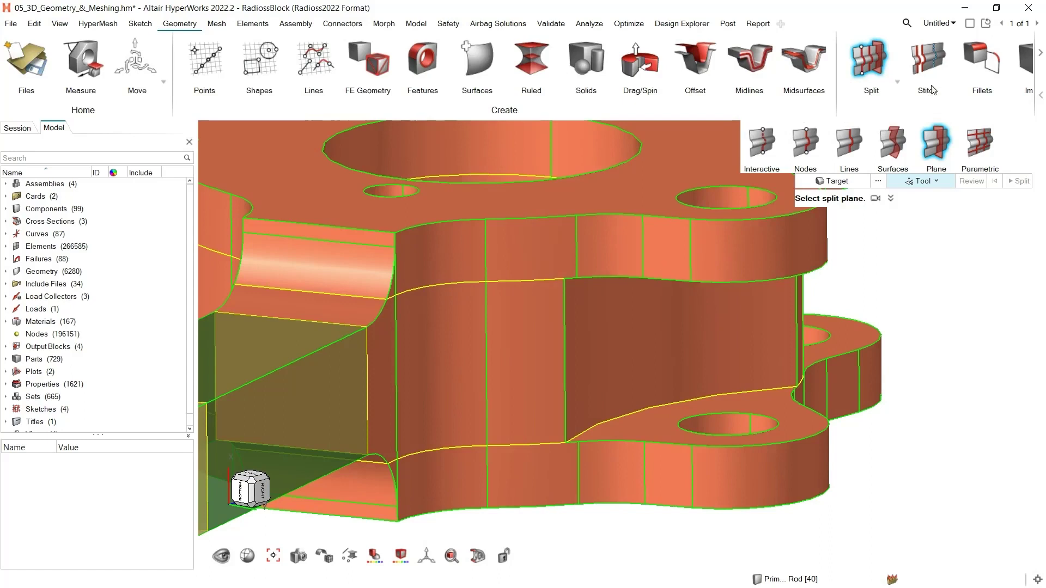
{"action": "left_click", "coordinate": [936, 57]}
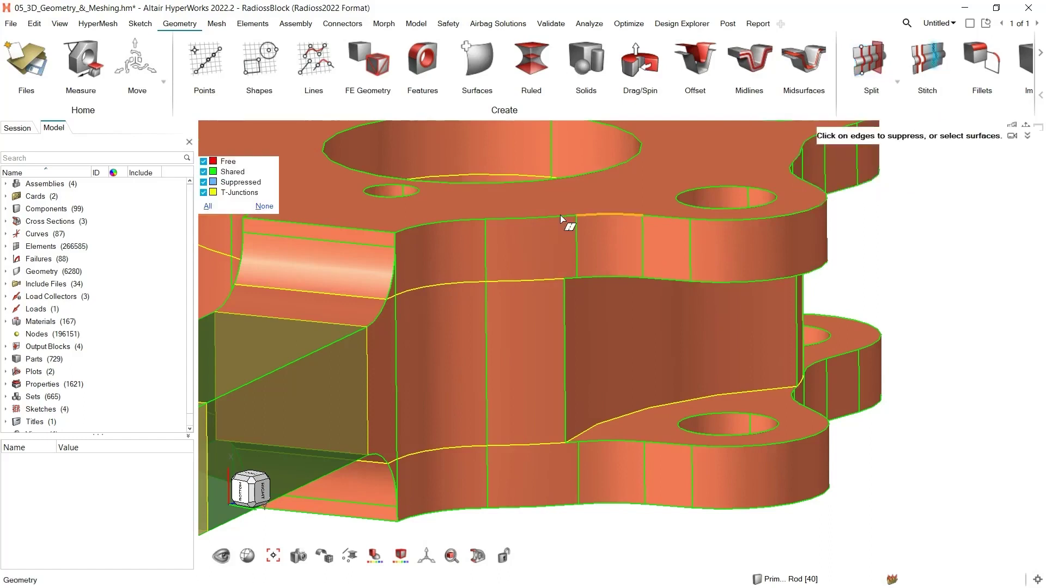
{"action": "scroll", "coordinate": [389, 276], "scroll_direction": "up", "scroll_amount": 5}
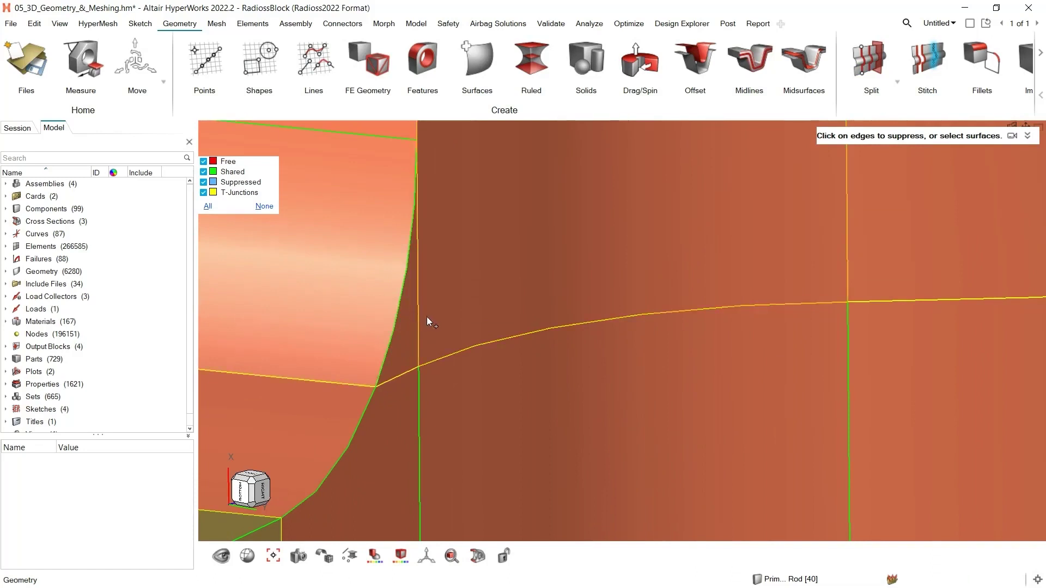
{"action": "left_click", "coordinate": [417, 315]}
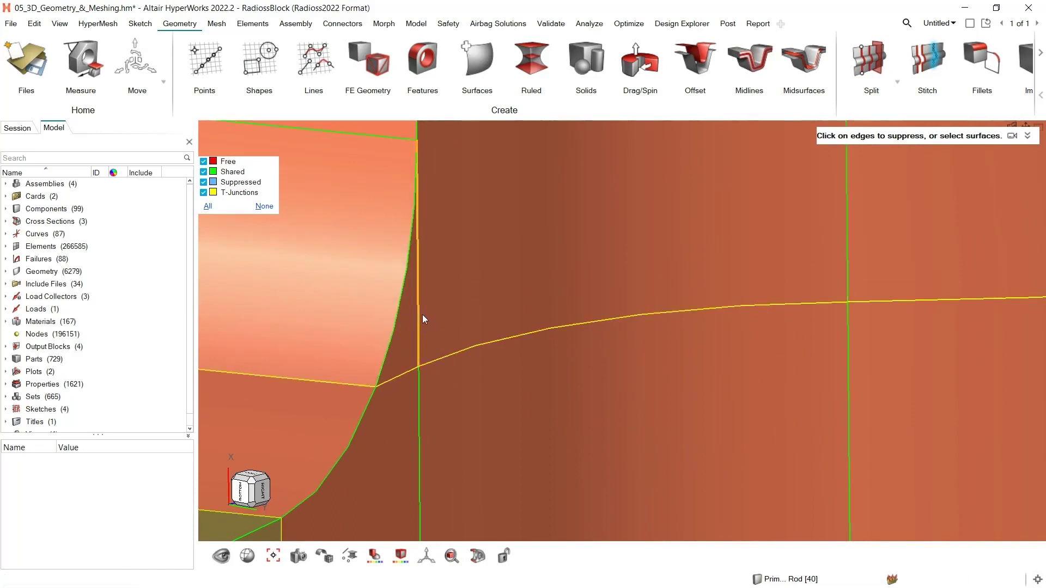
{"action": "mouse_move", "coordinate": [359, 322]}
{"action": "left_mouse_down", "text": "ctrl"}
{"action": "mouse_move", "coordinate": [375, 346]}
{"action": "mouse_move", "coordinate": [390, 326]}
{"action": "mouse_move", "coordinate": [581, 354]}
{"action": "mouse_move", "coordinate": [878, 420]}
{"action": "left_mouse_up", "text": "ctrl"}
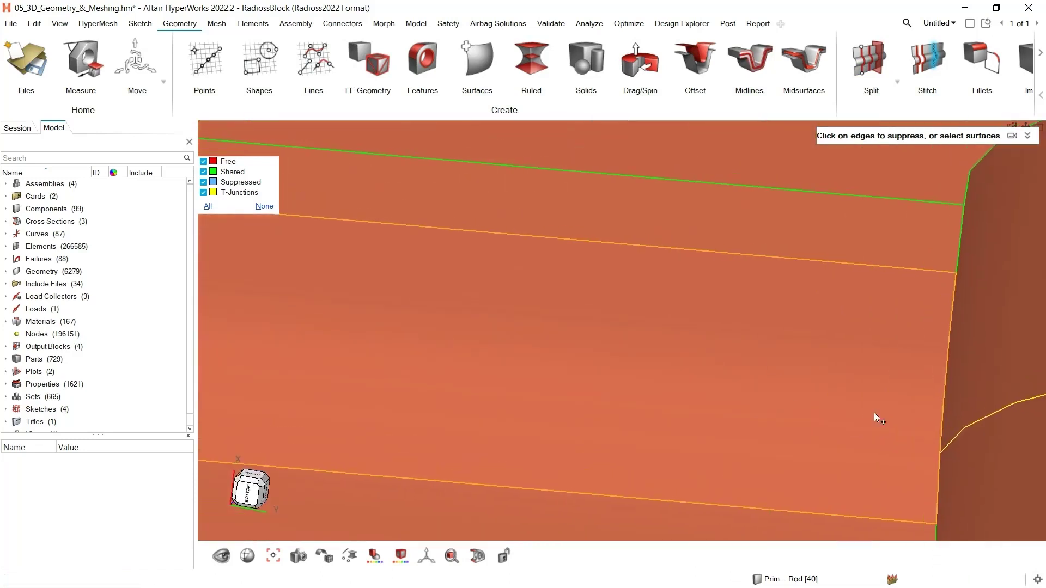
{"action": "left_click", "coordinate": [489, 233]}
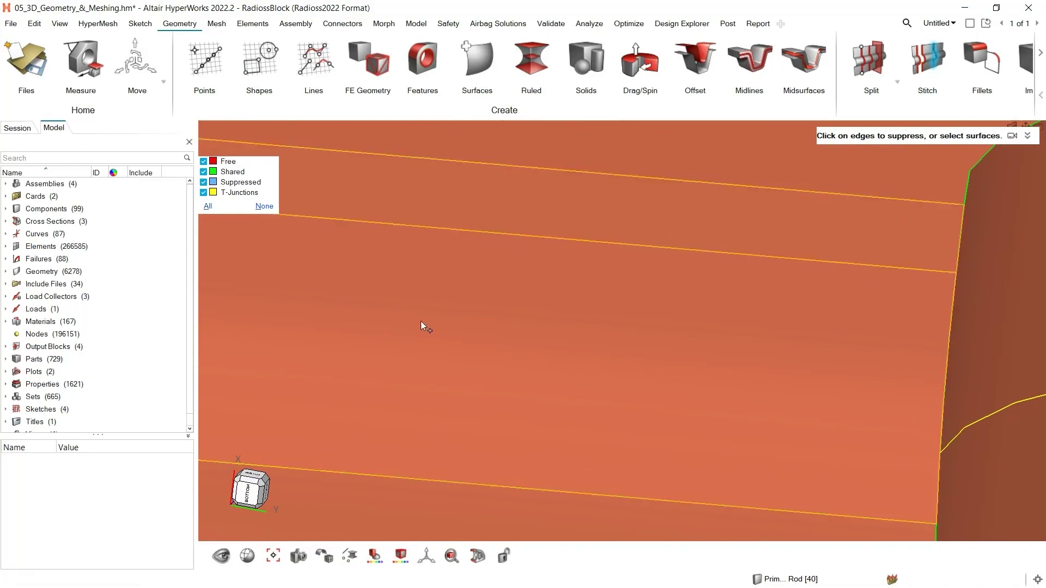
{"action": "left_click_drag", "start_coordinate": [421, 321], "coordinate": [618, 381], "text": "ctrl"}
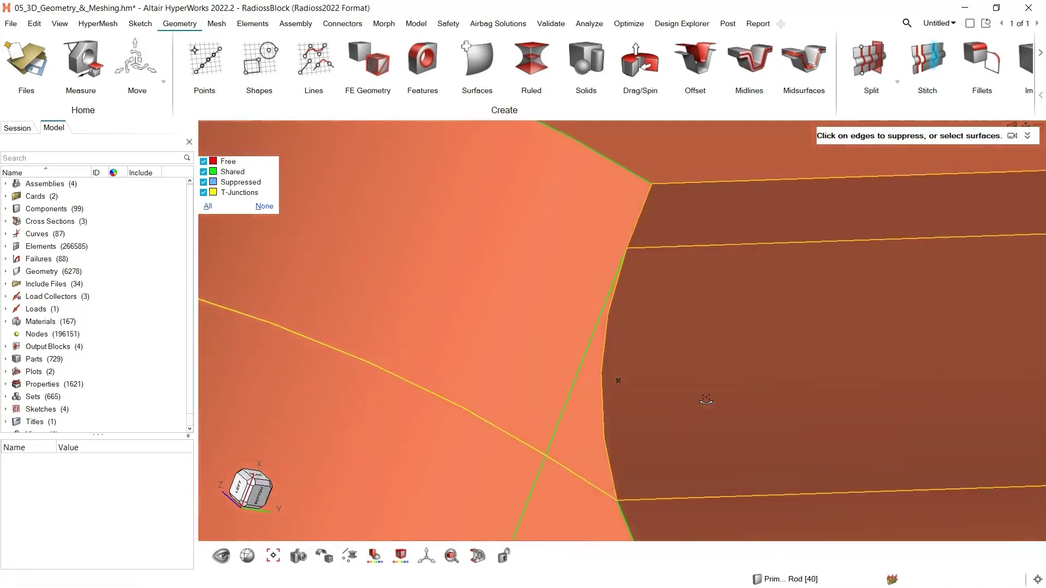
{"action": "left_click", "coordinate": [566, 409]}
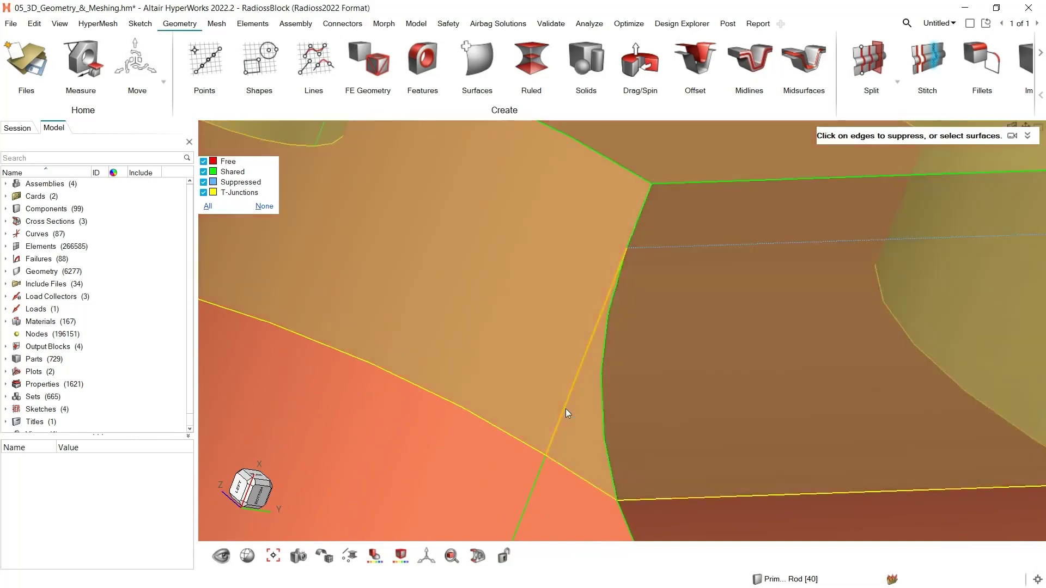
{"action": "scroll", "coordinate": [747, 377], "scroll_direction": "down", "scroll_amount": 5}
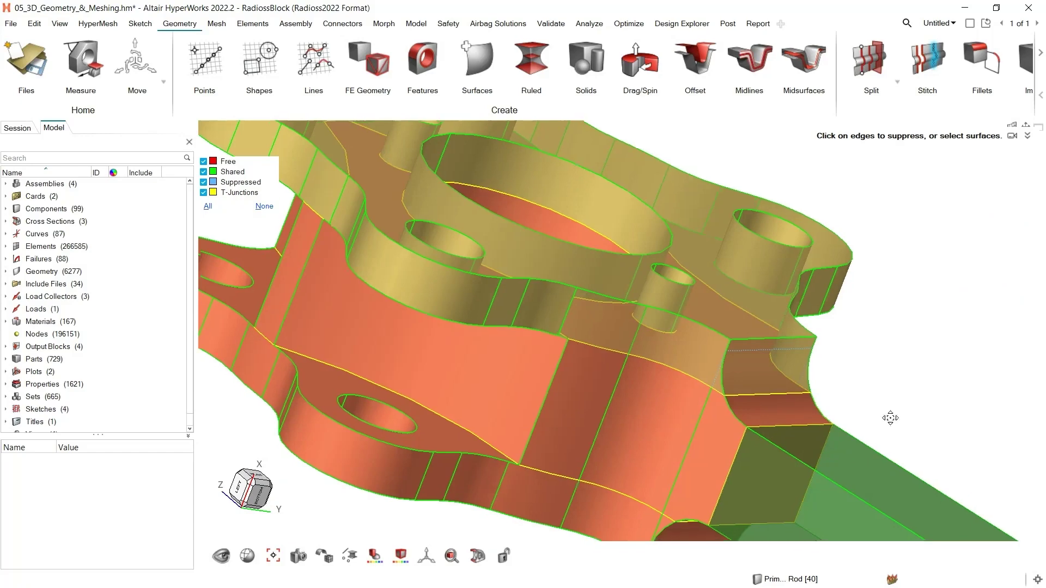
Suppress the matching two short vertical edges and fillet-face edge beside the arm on the lower flange solid.
{"action": "scroll", "coordinate": [889, 416], "scroll_direction": "up", "scroll_amount": 5}
{"action": "scroll", "coordinate": [658, 354], "scroll_direction": "up", "scroll_amount": 5}
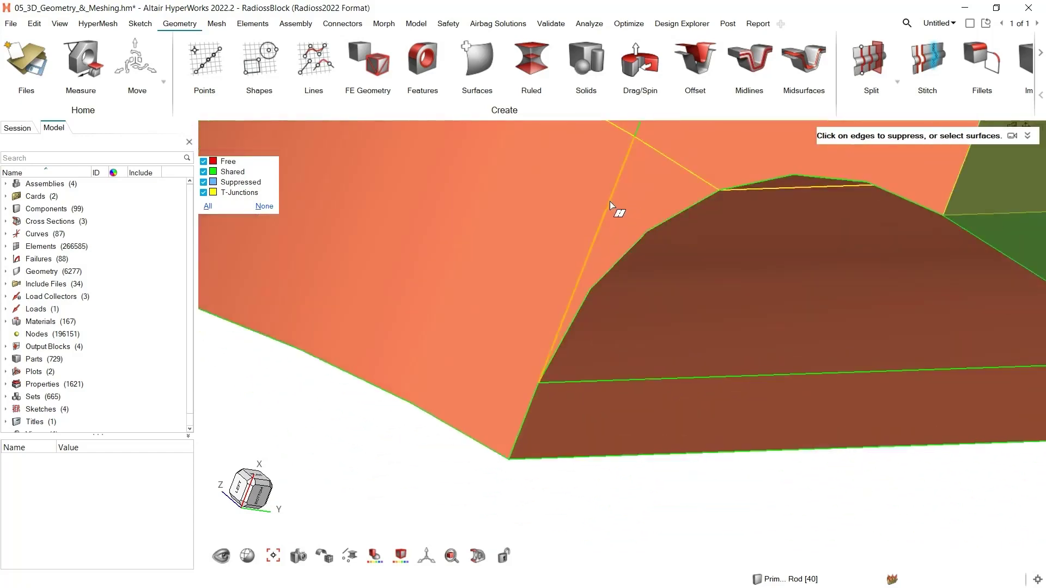
{"action": "left_click", "coordinate": [609, 201]}
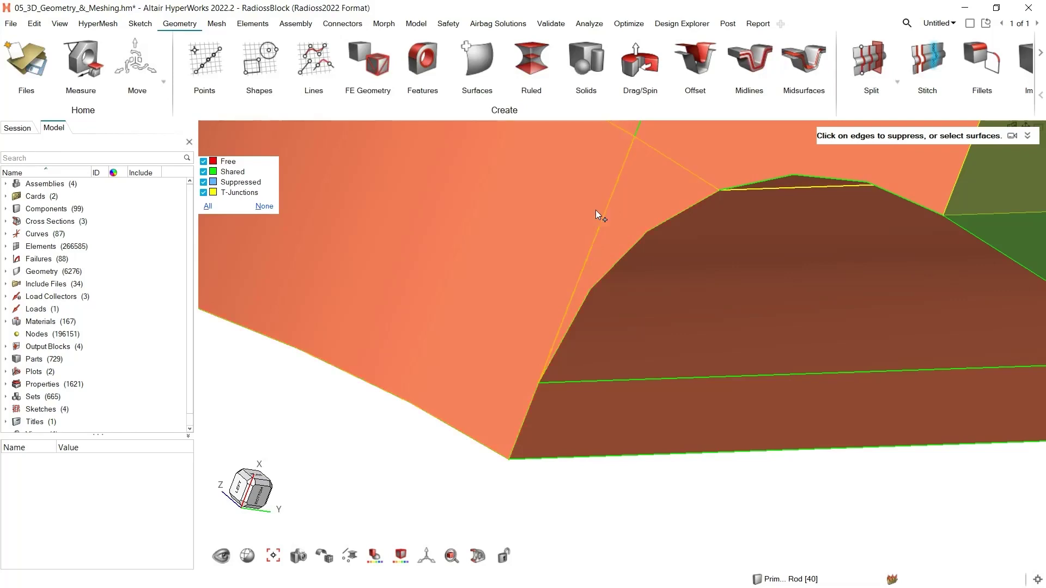
{"action": "left_click", "coordinate": [646, 377]}
{"action": "scroll", "coordinate": [654, 379], "scroll_direction": "down", "scroll_amount": 5}
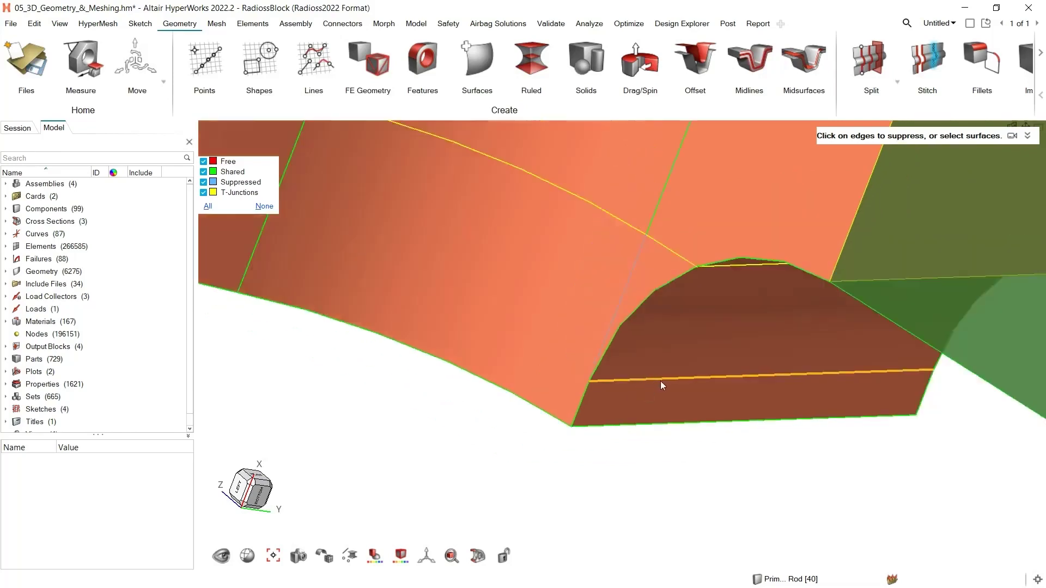
{"action": "middle_click_drag", "start_coordinate": [847, 387], "coordinate": [448, 389]}
{"action": "scroll", "coordinate": [614, 380], "scroll_direction": "up", "scroll_amount": 3}
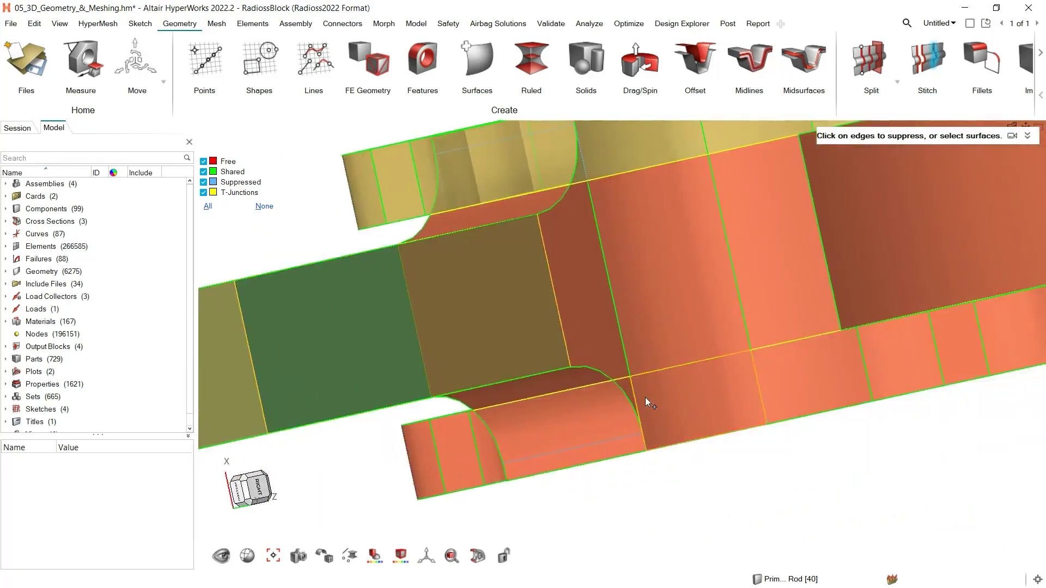
{"action": "scroll", "coordinate": [645, 397], "scroll_direction": "up", "scroll_amount": 3}
{"action": "scroll", "coordinate": [622, 382], "scroll_direction": "up", "scroll_amount": 3}
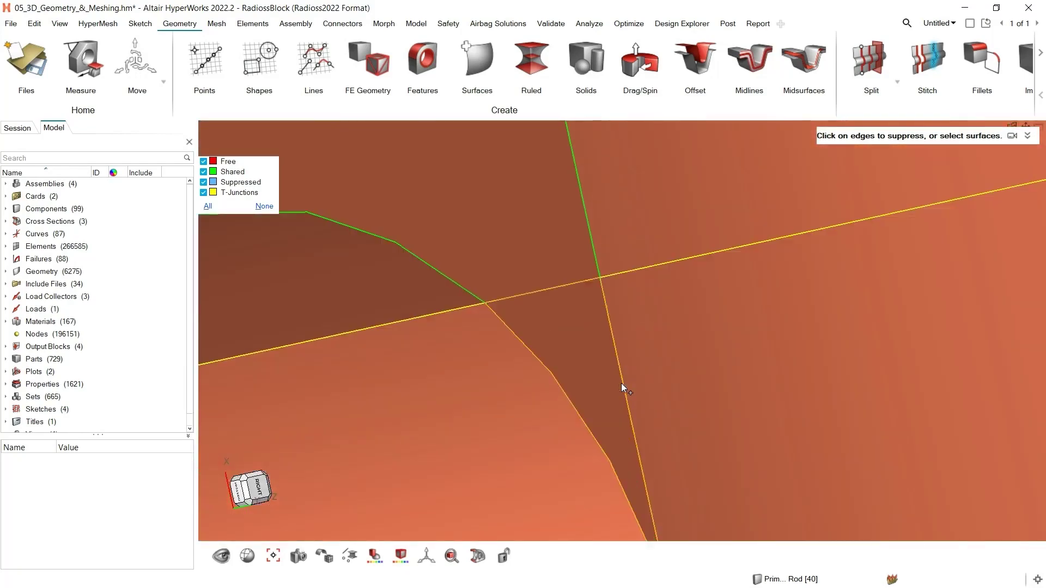
{"action": "scroll", "coordinate": [623, 383], "scroll_direction": "down", "scroll_amount": 9}
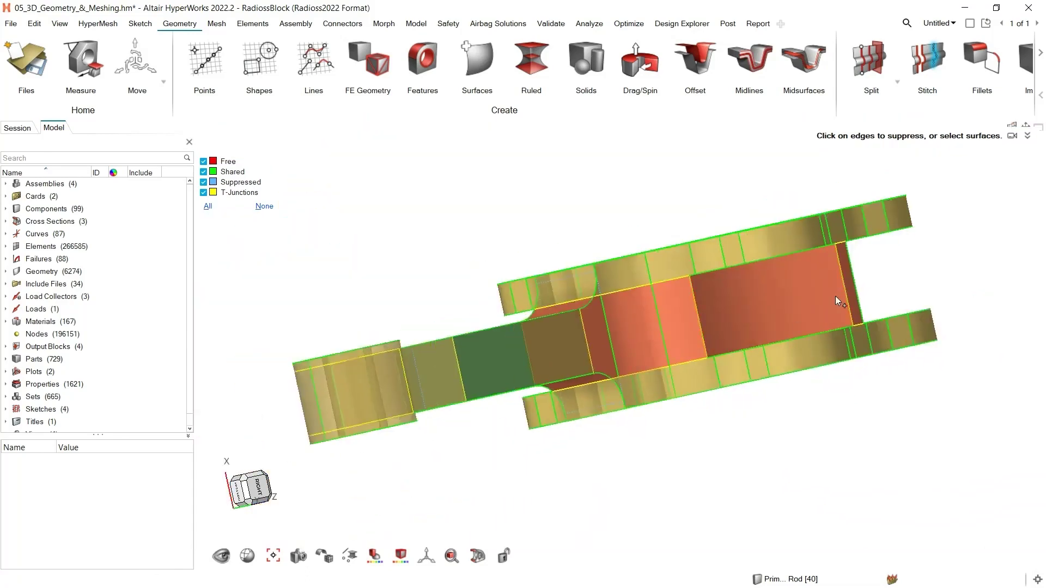
{"action": "right_click_drag", "start_coordinate": [836, 297], "coordinate": [865, 336]}
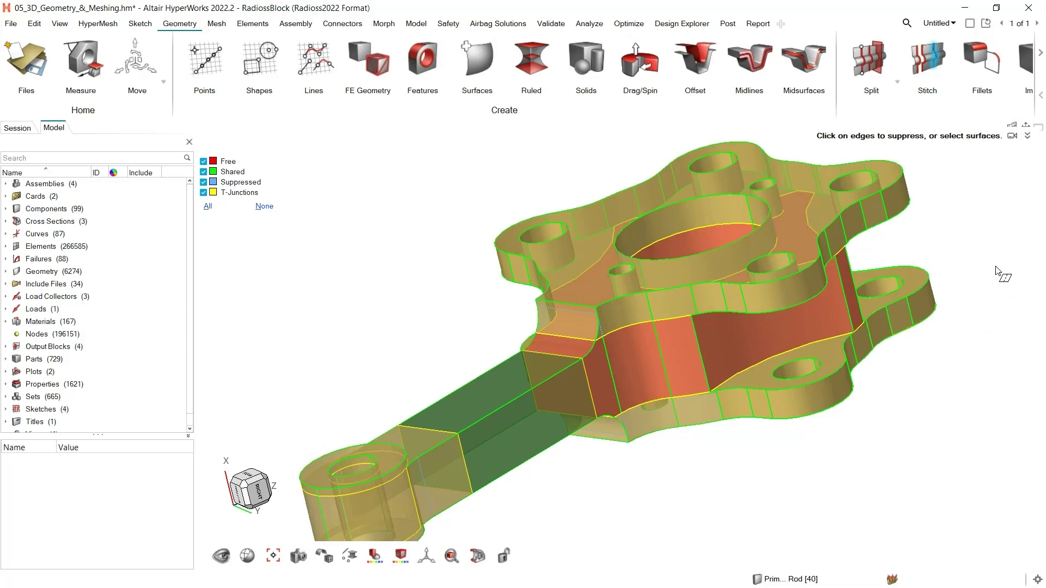
{"action": "key", "text": "Escape"}
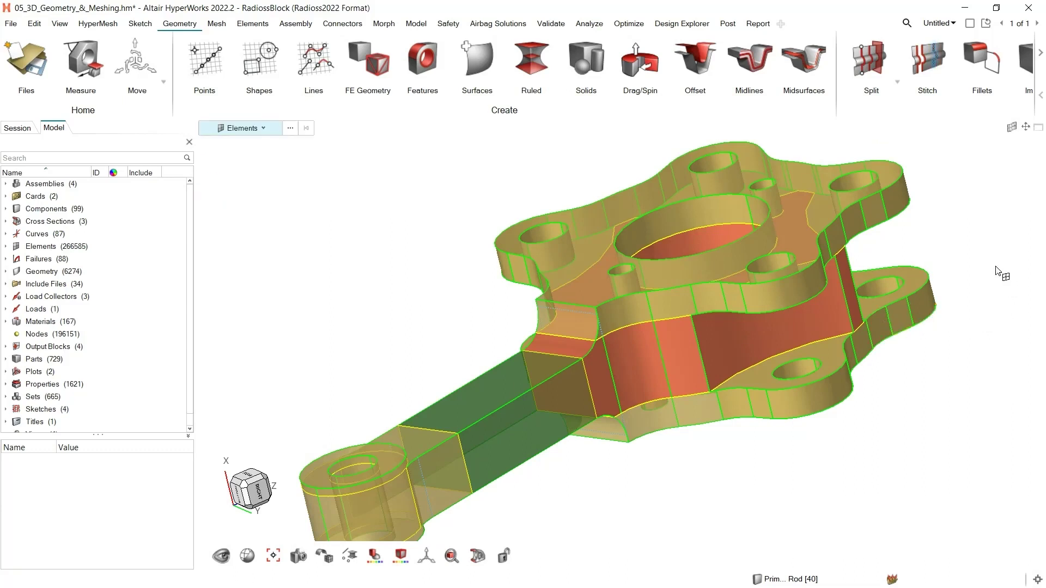
Isolate the middle hub solid between the two flanges and clear the selection.
{"action": "left_click", "coordinate": [264, 128]}
{"action": "scroll", "coordinate": [245, 217], "scroll_direction": "down", "scroll_amount": 2}
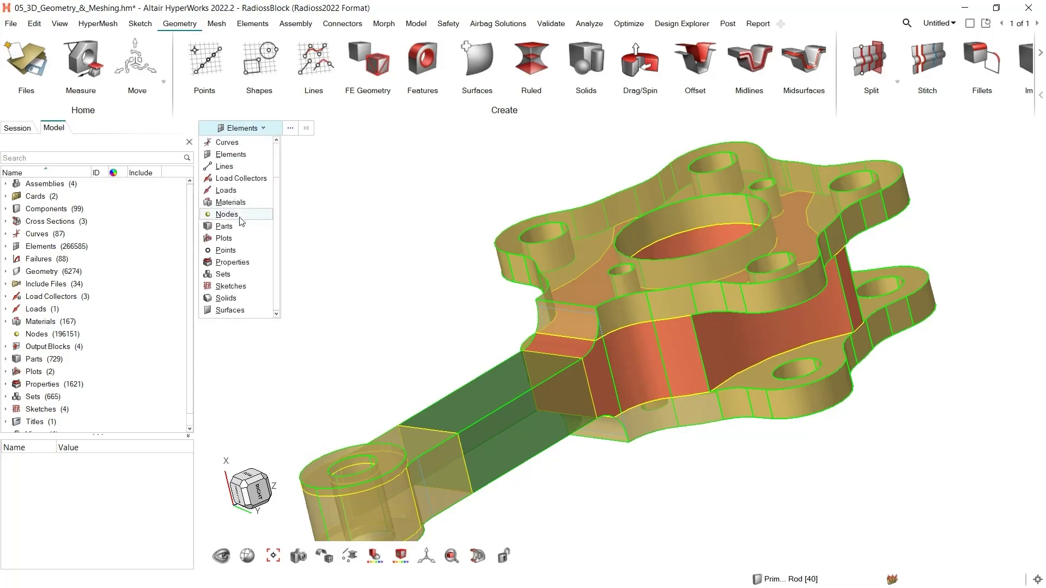
{"action": "left_click", "coordinate": [240, 300]}
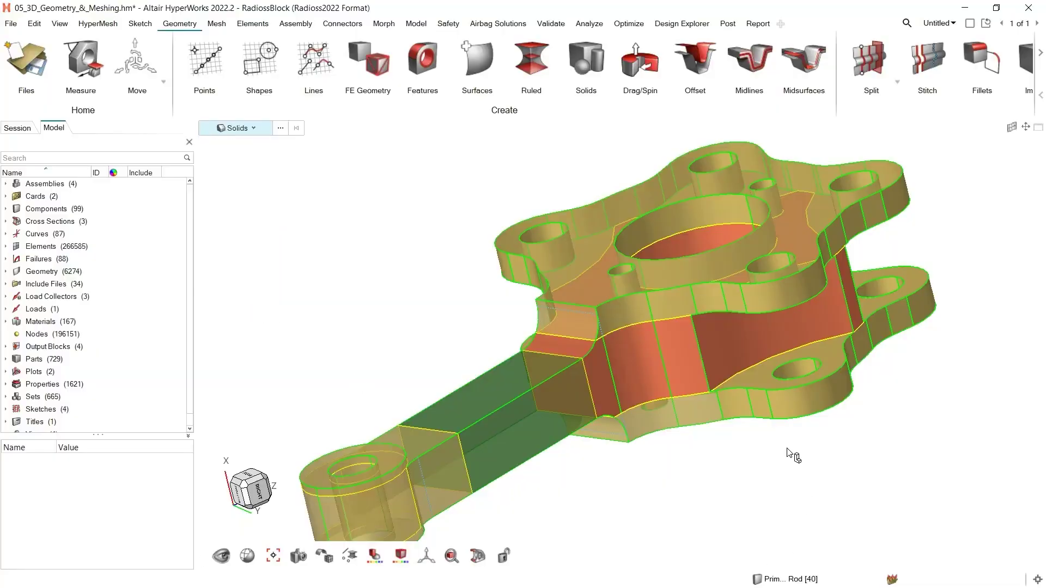
{"action": "left_click", "coordinate": [721, 348]}
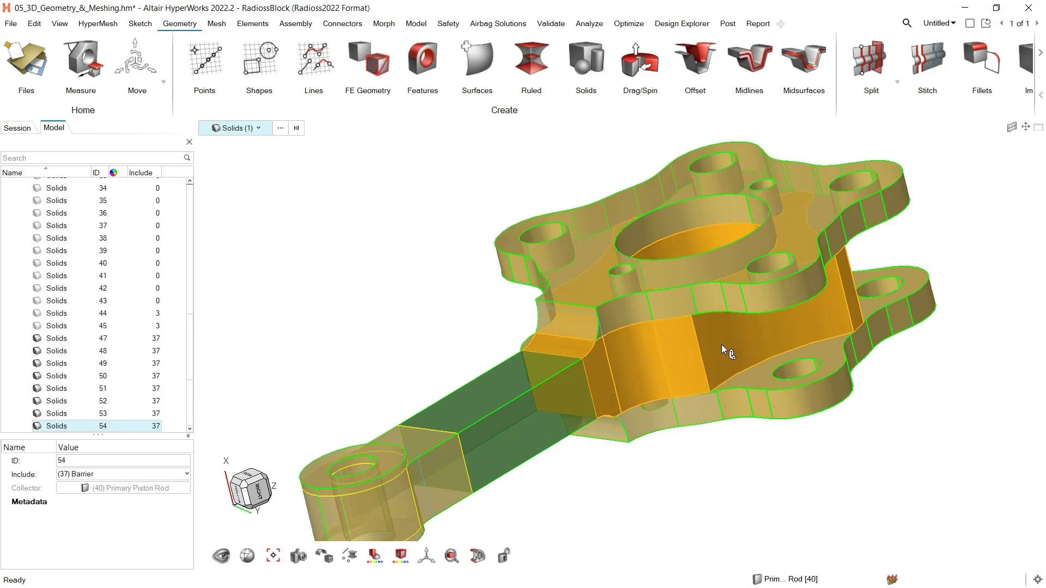
{"action": "key", "text": "i"}
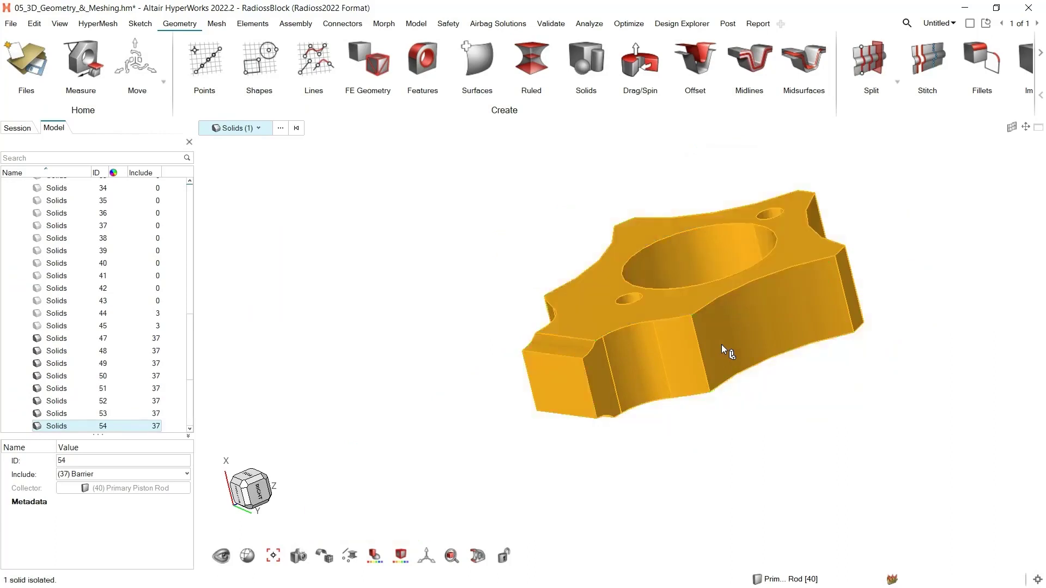
{"action": "left_click", "coordinate": [914, 384]}
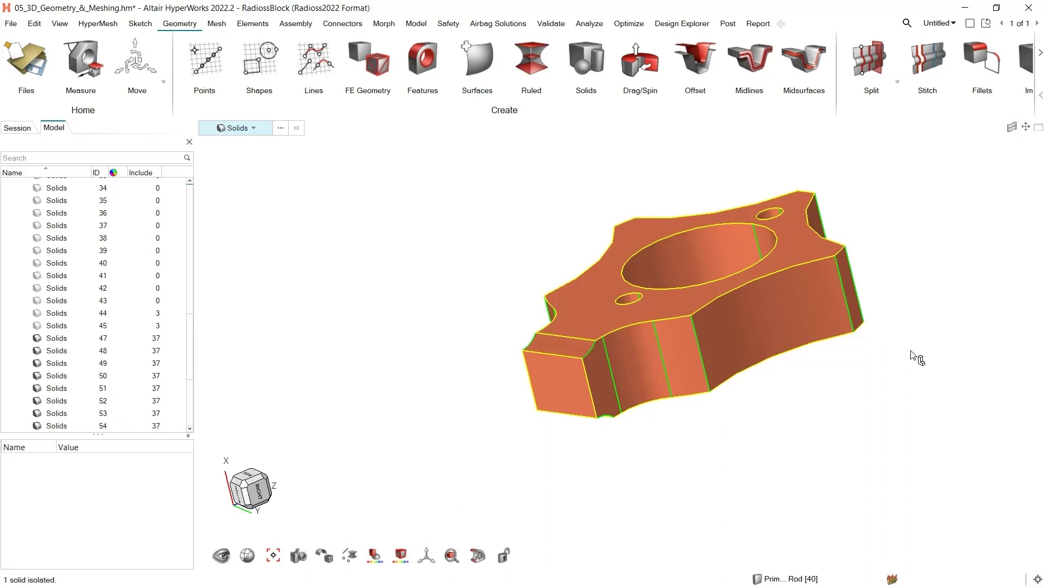
Split the isolated hub solid with a vertical plane through the arm fillet's upper end point, oriented to normal 0.0, -0.29, 0.96.
{"action": "left_click", "coordinate": [867, 59]}
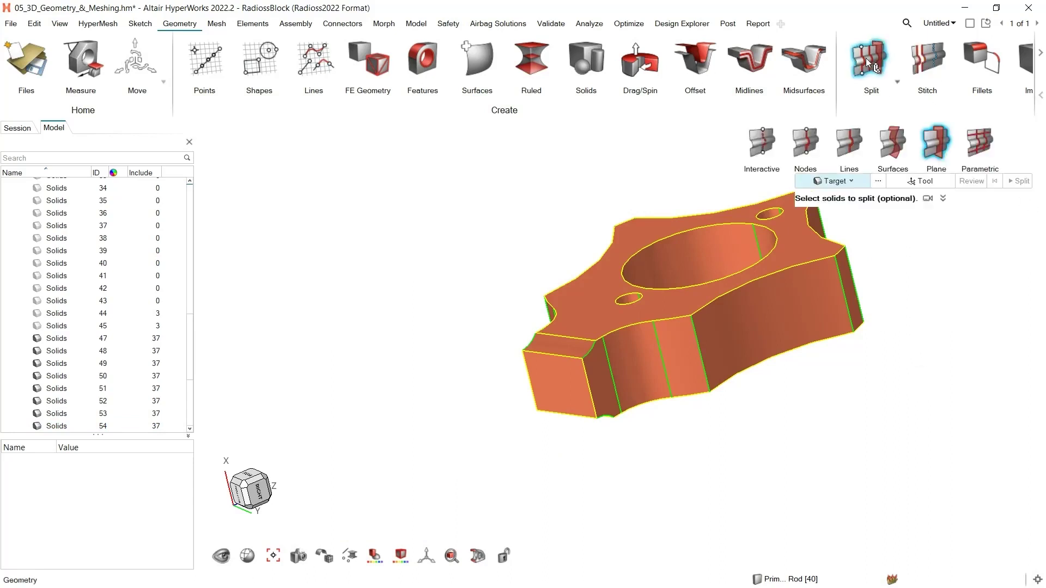
{"action": "left_click", "coordinate": [762, 325]}
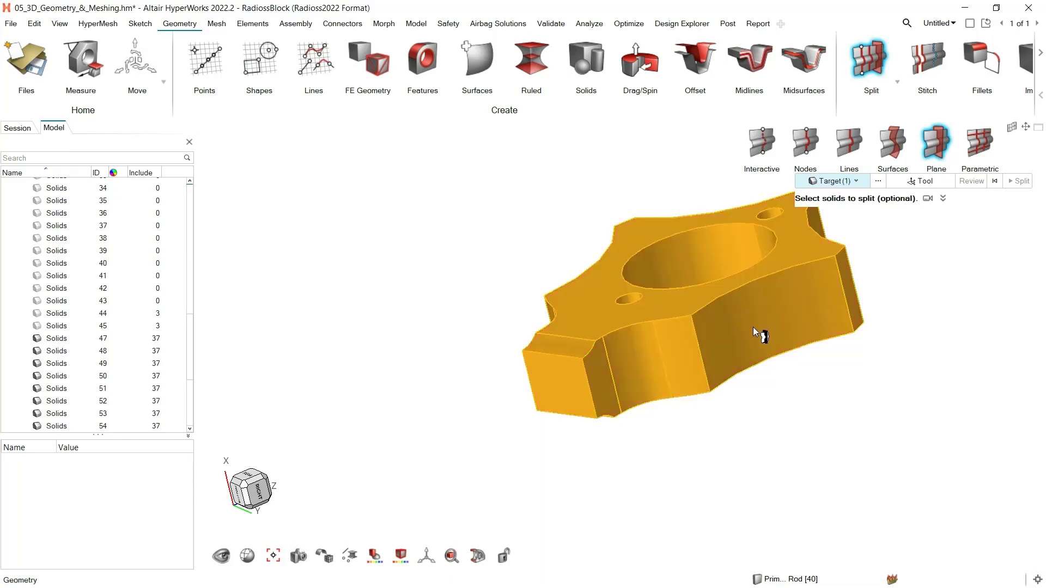
{"action": "left_click", "coordinate": [922, 182]}
{"action": "scroll", "coordinate": [586, 320], "scroll_direction": "up", "scroll_amount": 2}
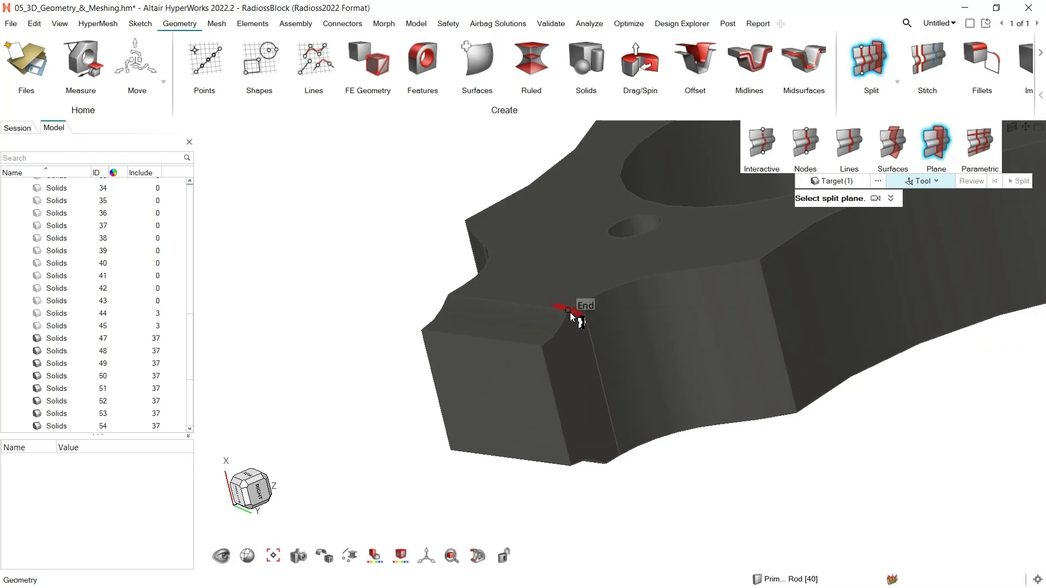
{"action": "left_click", "coordinate": [569, 311]}
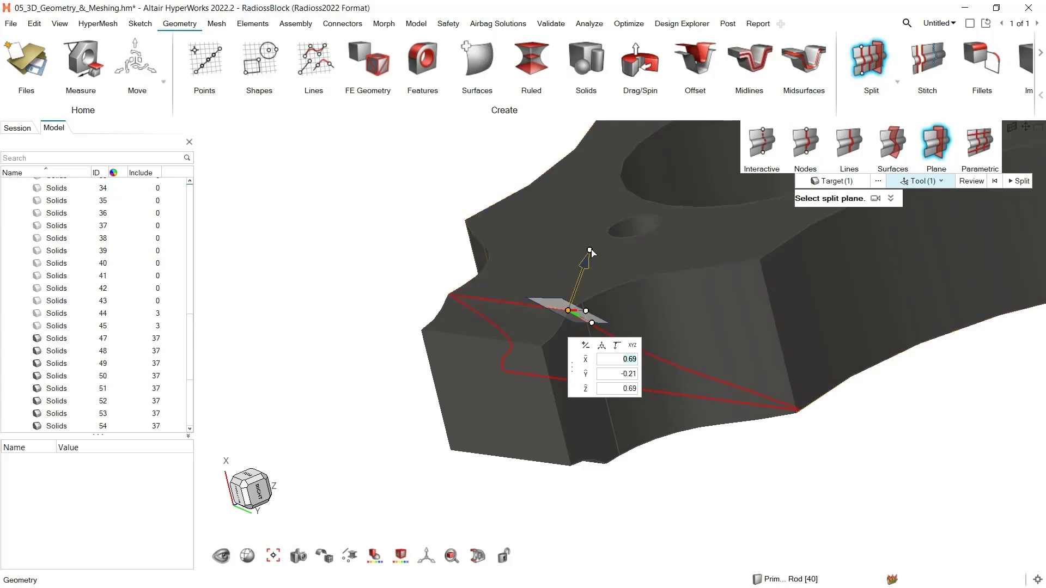
{"action": "left_click_drag", "start_coordinate": [590, 251], "coordinate": [585, 301]}
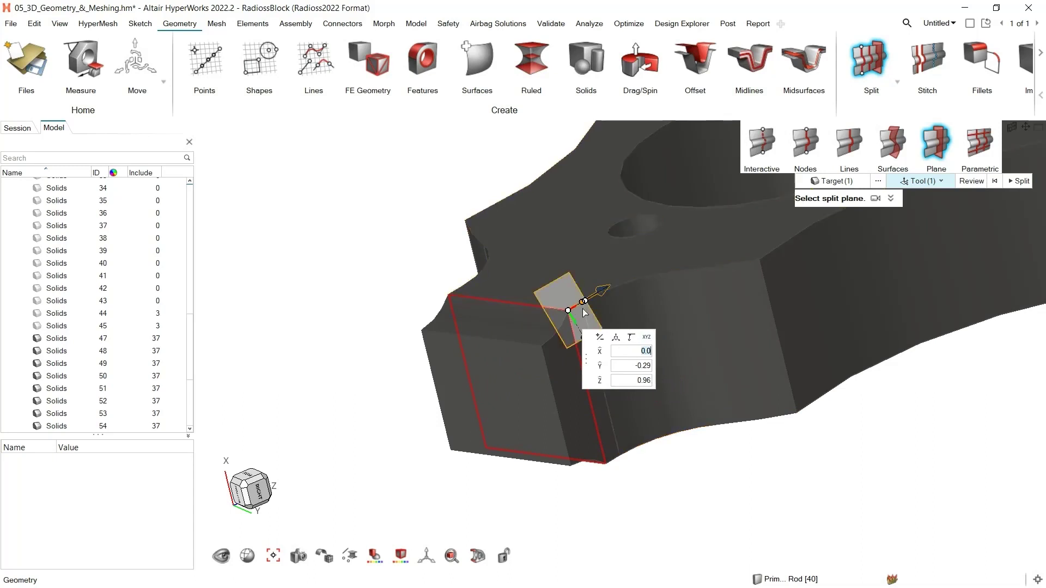
{"action": "left_click", "coordinate": [1018, 182]}
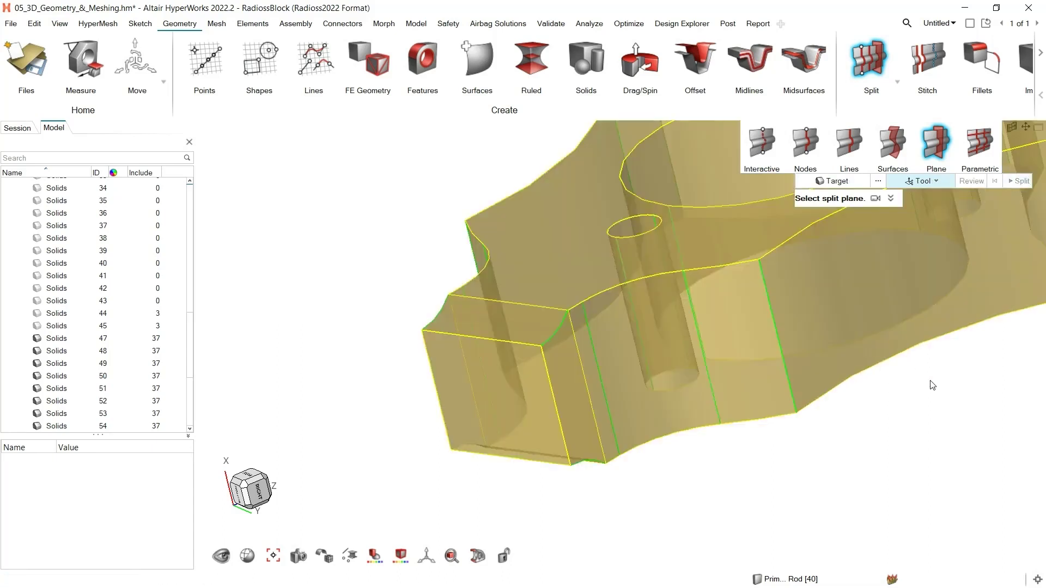
{"action": "scroll", "coordinate": [932, 385], "scroll_direction": "down", "scroll_amount": 3}
{"action": "right_click_drag", "start_coordinate": [929, 383], "coordinate": [677, 378]}
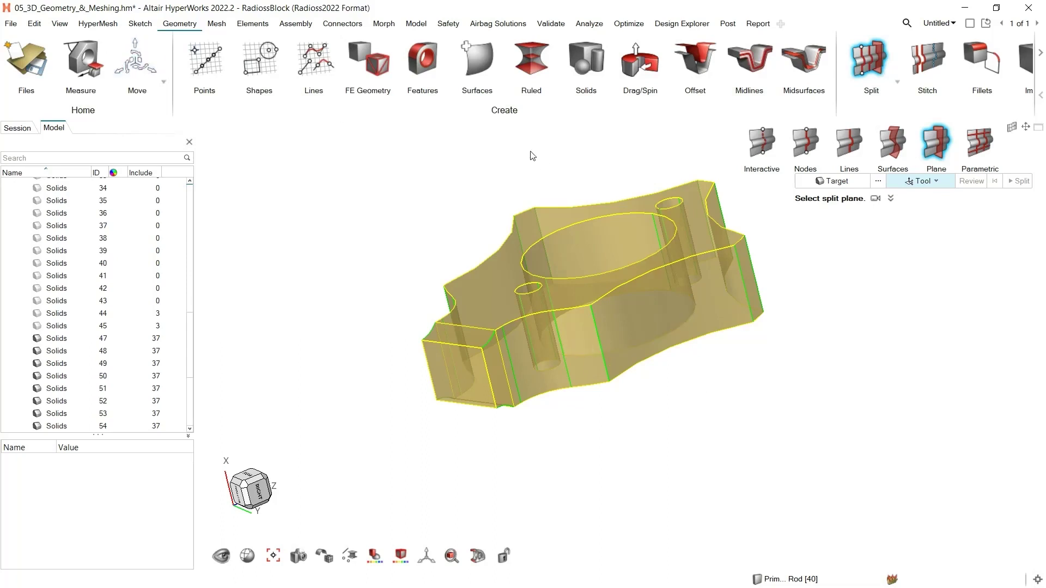
{"action": "key", "text": "Escape"}
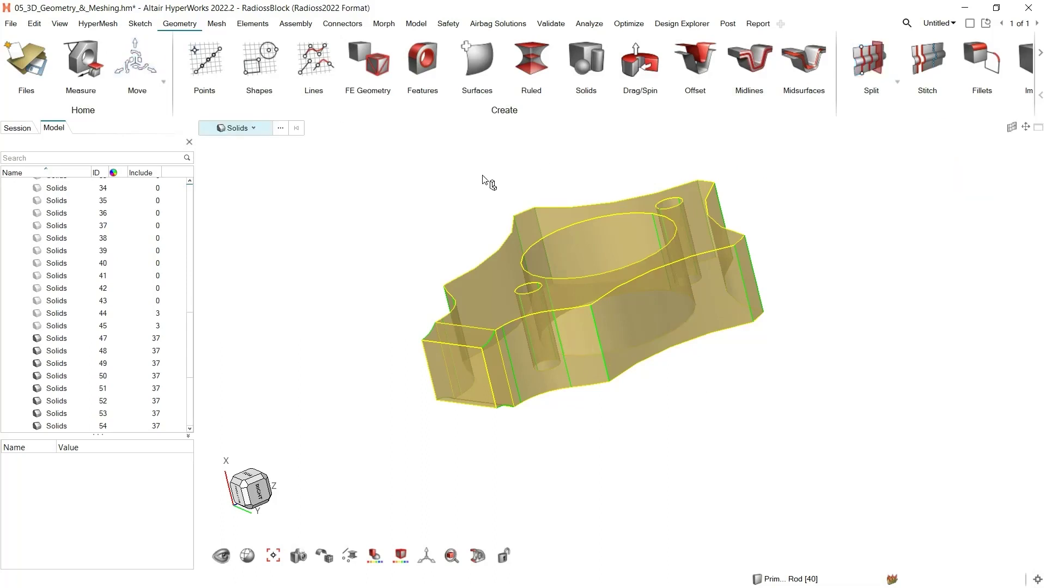
Select the Primary Piston Rod component, convert the selection to its solids, and show all of them.
{"action": "left_click", "coordinate": [254, 130]}
{"action": "left_click", "coordinate": [251, 165]}
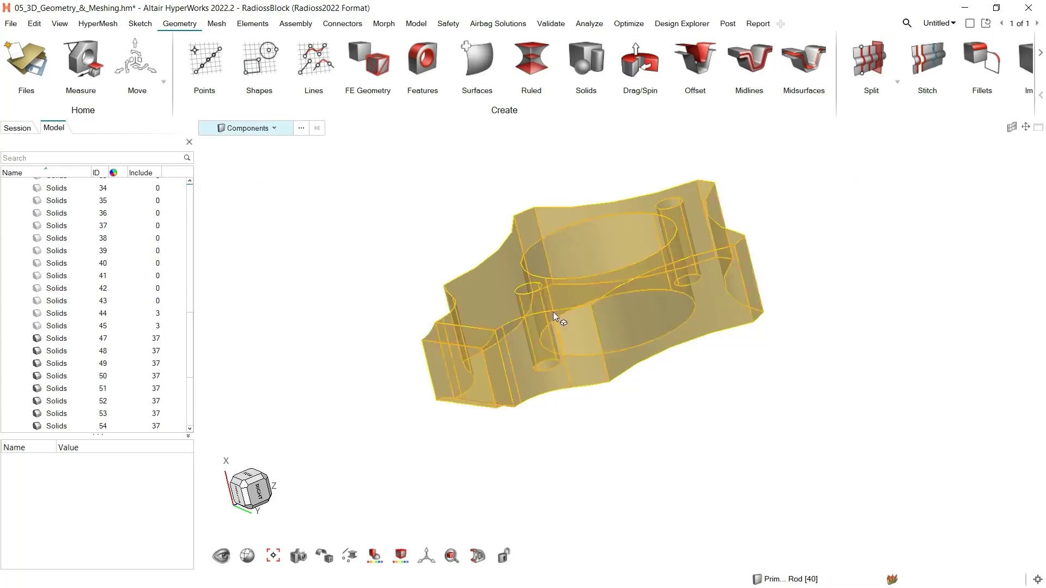
{"action": "left_click", "coordinate": [621, 326]}
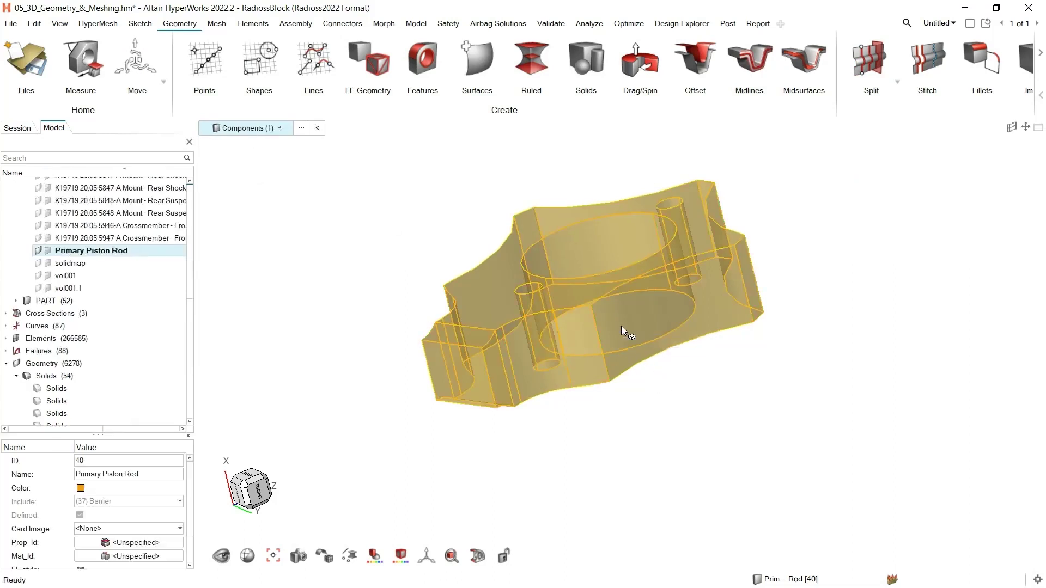
{"action": "left_click", "coordinate": [279, 129]}
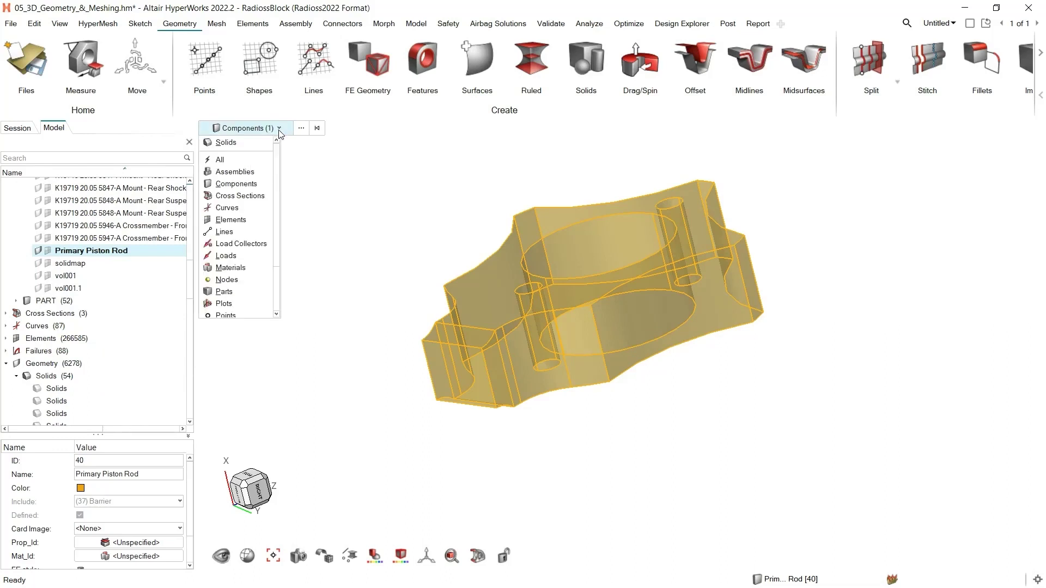
{"action": "scroll", "coordinate": [239, 228], "scroll_direction": "down", "scroll_amount": 3}
{"action": "left_click", "coordinate": [227, 296]}
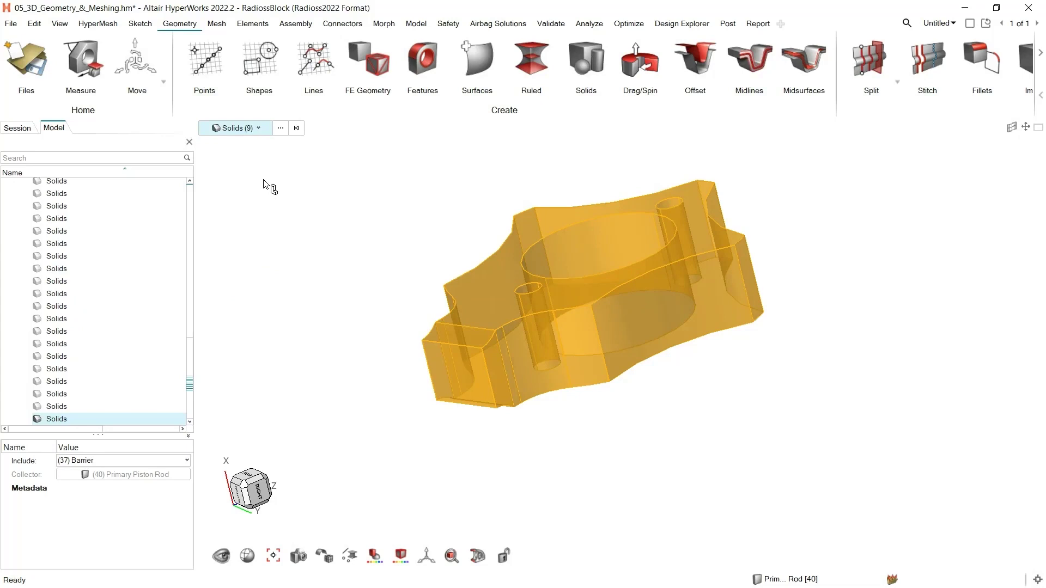
{"action": "key", "text": "a"}
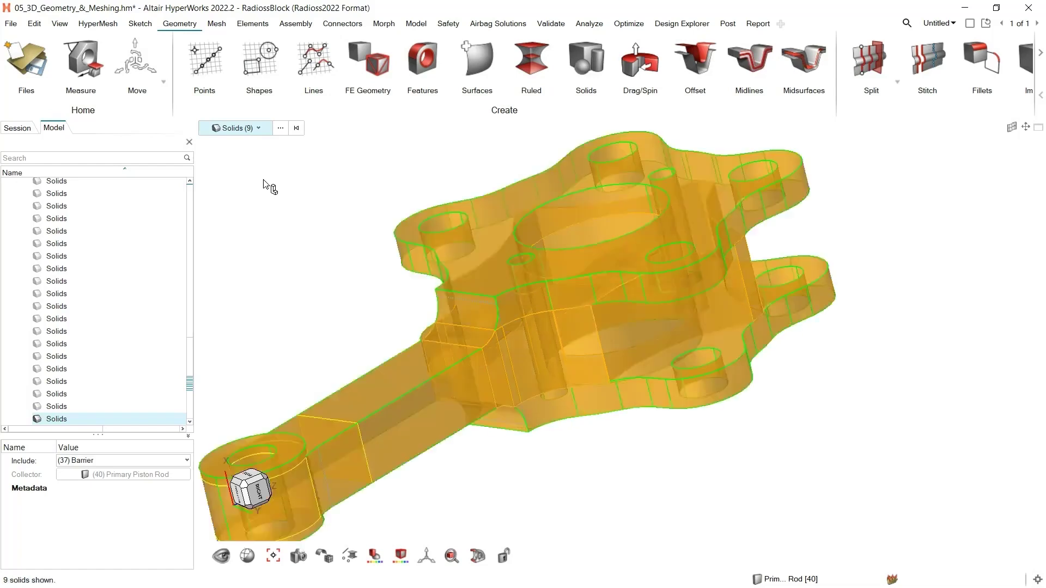
Solid-map mesh all displayed piston rod solids at element size 1.50, with automatic source and target detection and the default edge densities.
{"action": "left_click", "coordinate": [893, 278]}
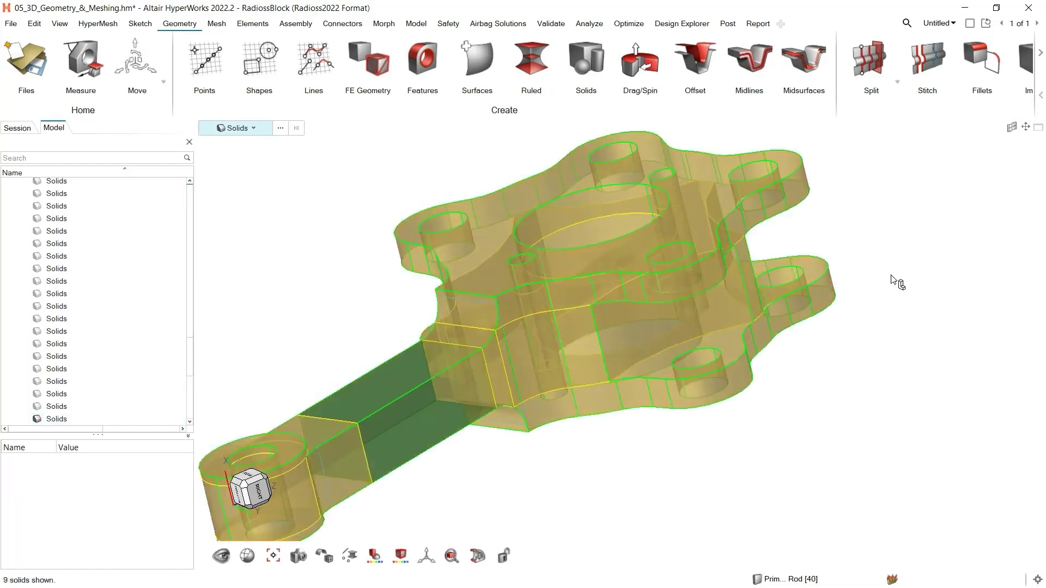
{"action": "scroll", "coordinate": [893, 279], "scroll_direction": "down", "scroll_amount": 3}
{"action": "middle_click_drag", "start_coordinate": [918, 274], "coordinate": [879, 278]}
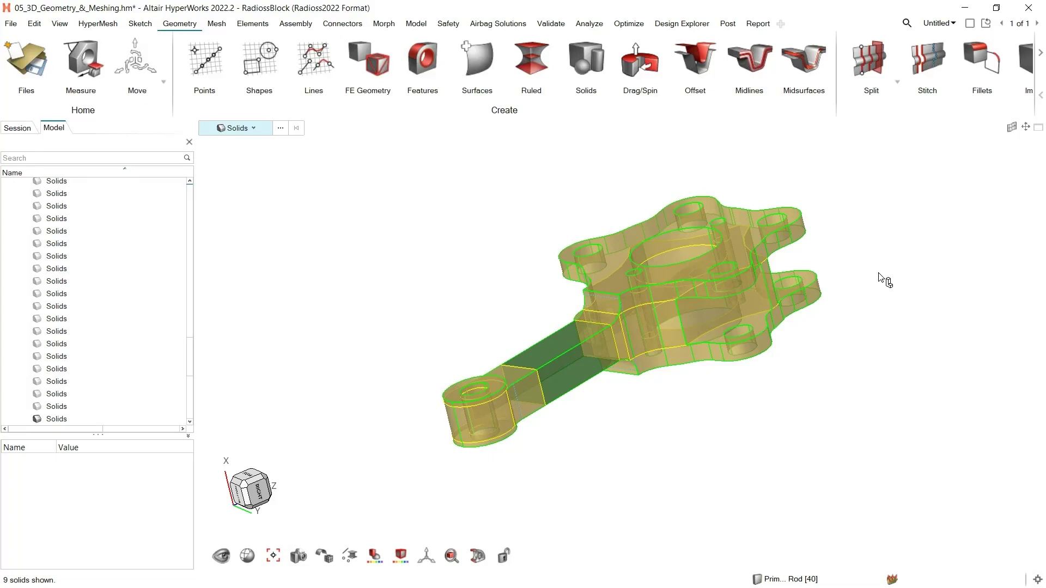
{"action": "left_click", "coordinate": [218, 25]}
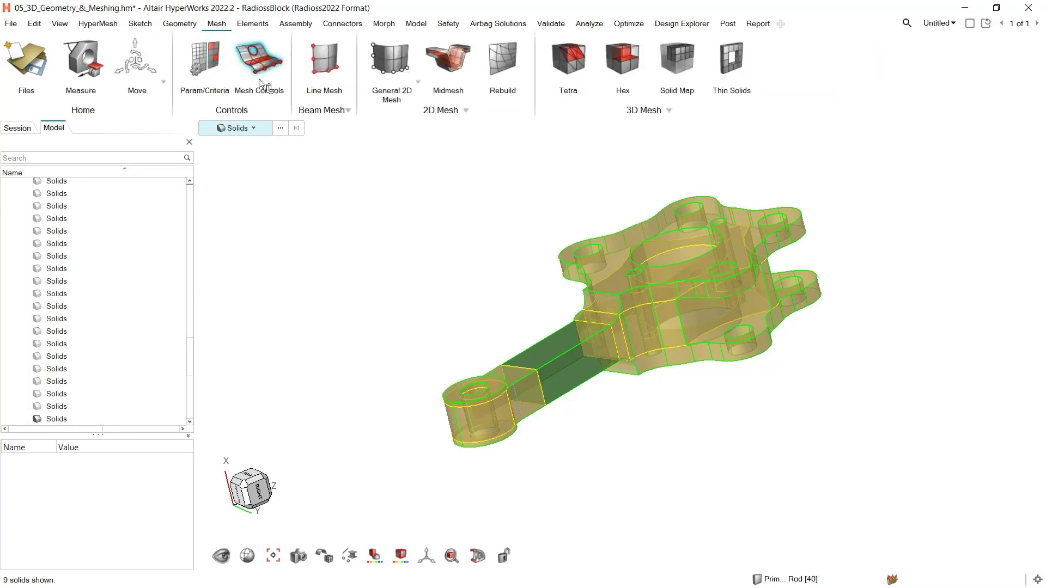
{"action": "left_click", "coordinate": [678, 67]}
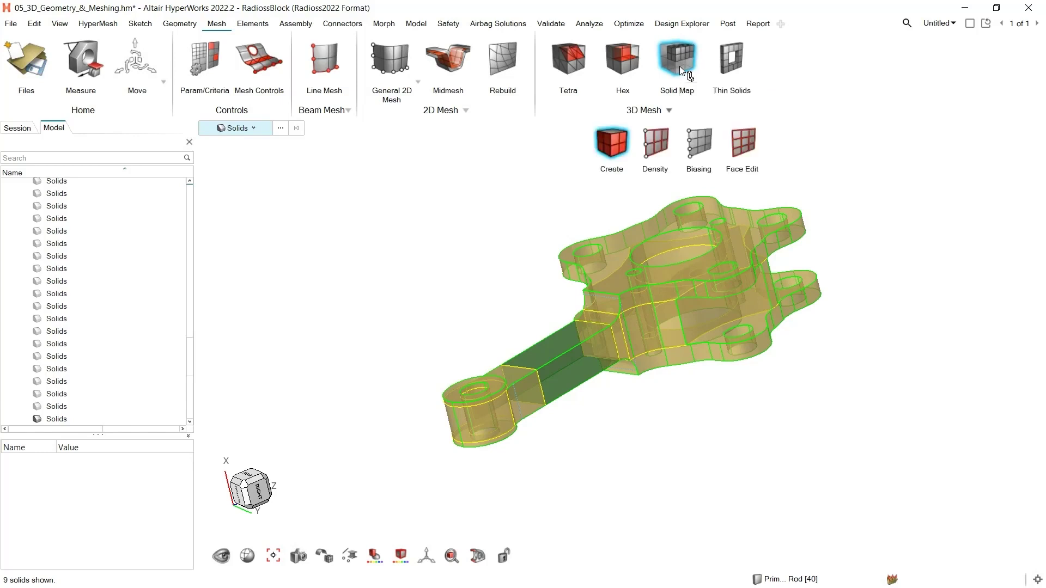
{"action": "middle_click_drag", "start_coordinate": [959, 270], "coordinate": [893, 300]}
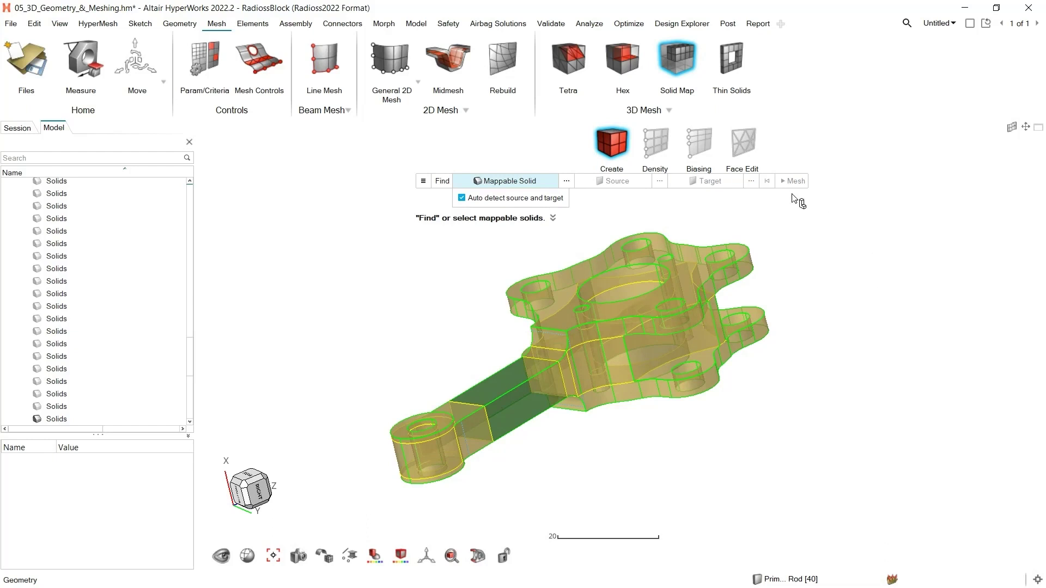
{"action": "left_click_drag", "start_coordinate": [826, 211], "coordinate": [371, 500]}
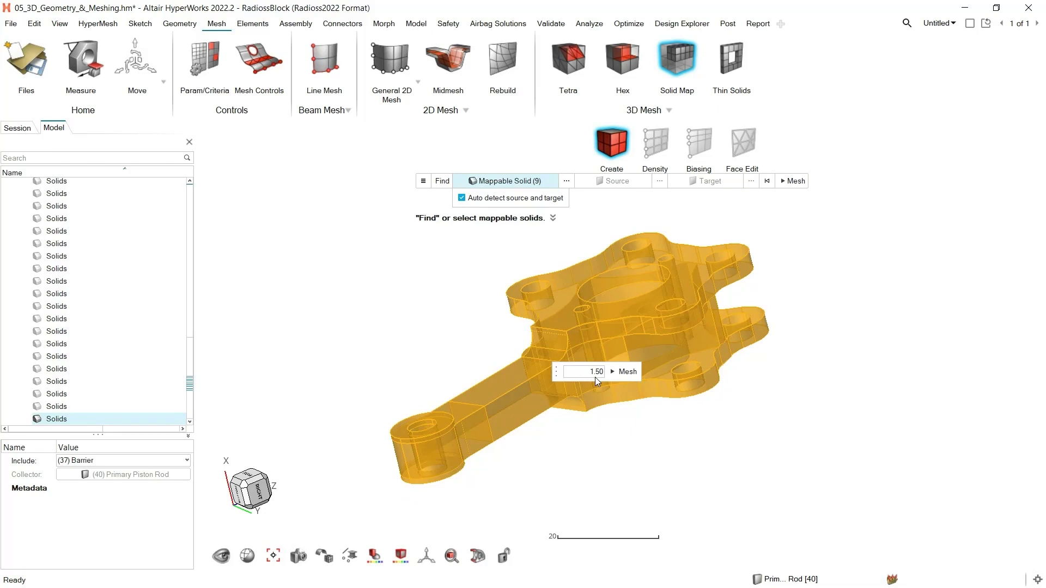
{"action": "left_click", "coordinate": [624, 372]}
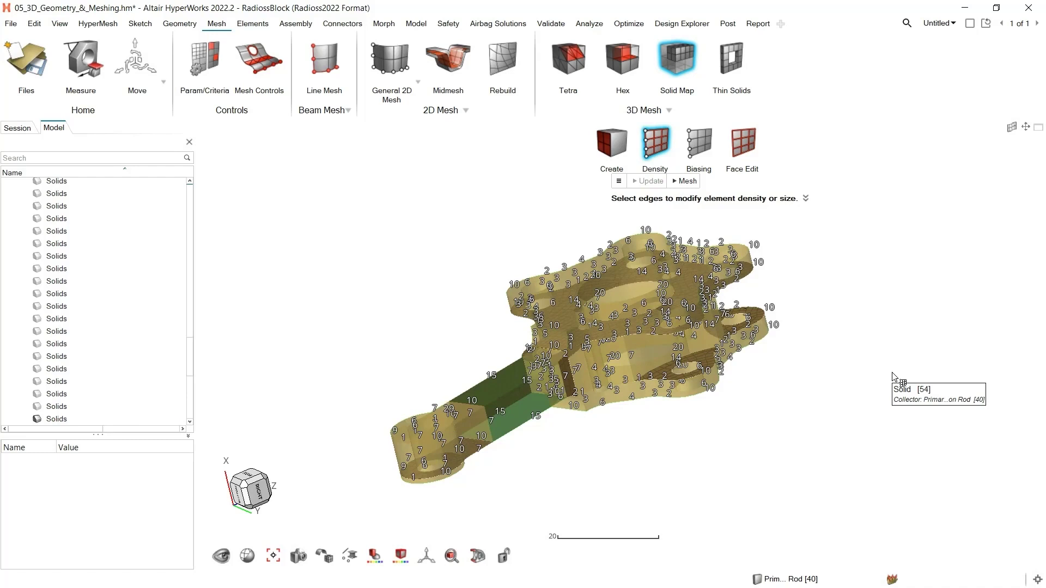
{"action": "left_click", "coordinate": [687, 185]}
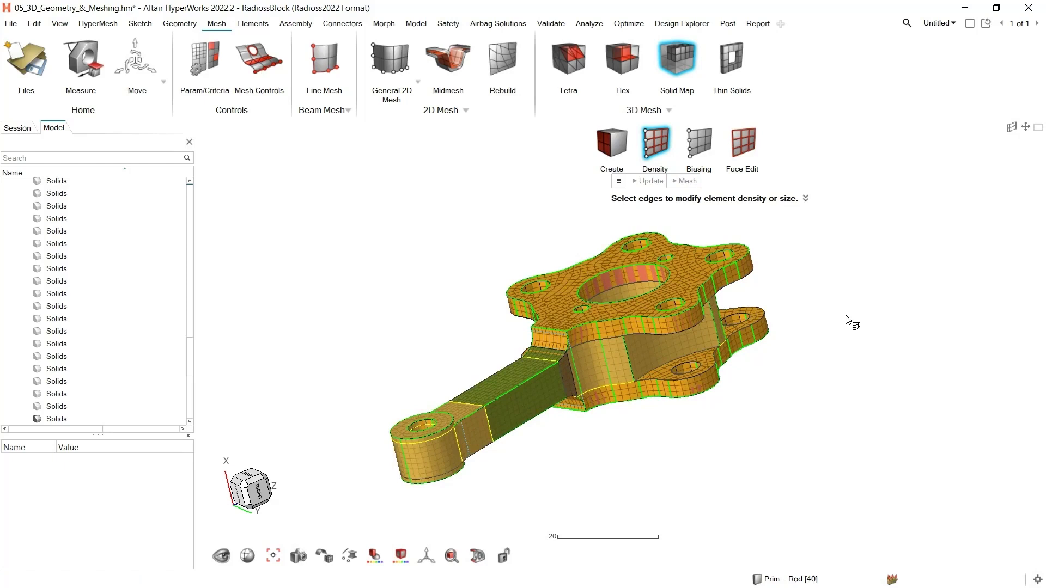
Close the solid map tool and switch the display to mesh only, with the rod's geometry hidden.
{"action": "key", "text": "Escape"}
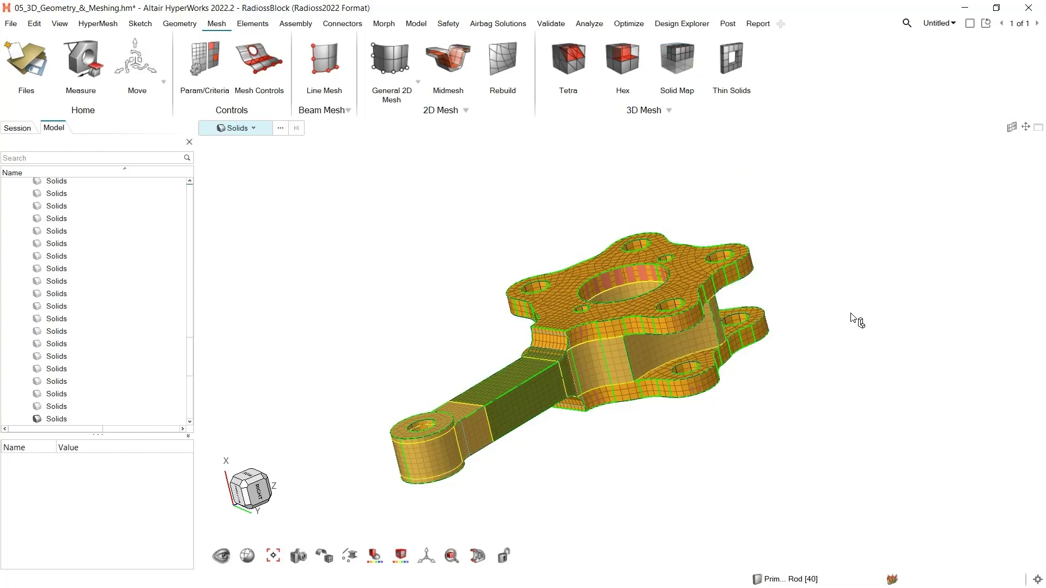
{"action": "key", "text": "m"}
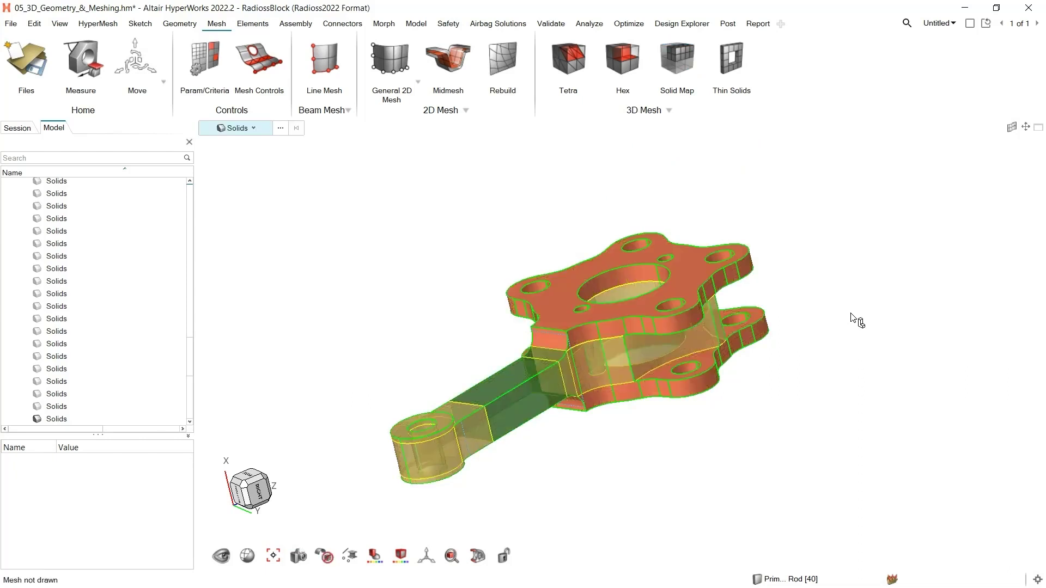
{"action": "key", "text": "m"}
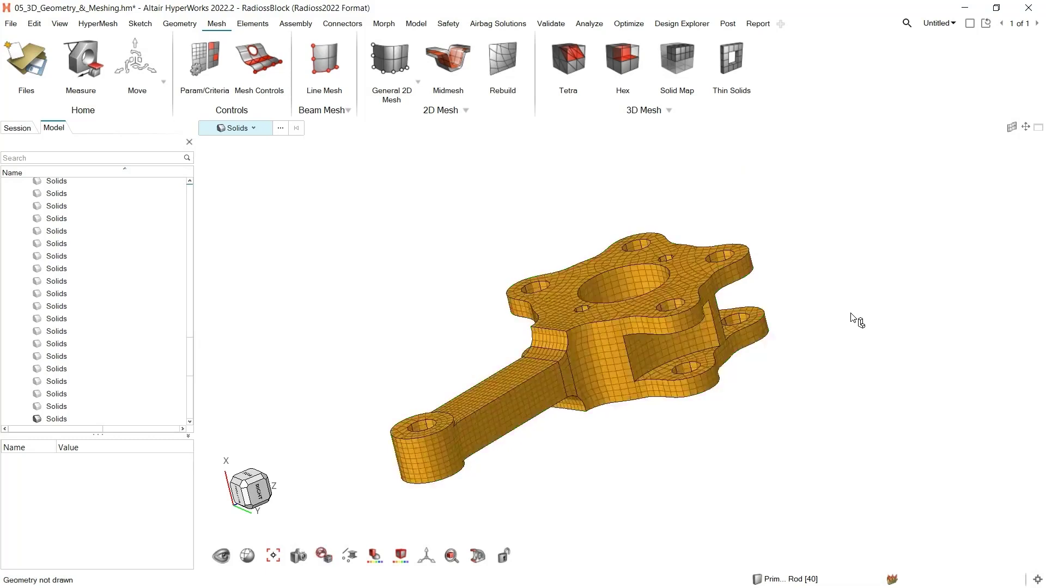